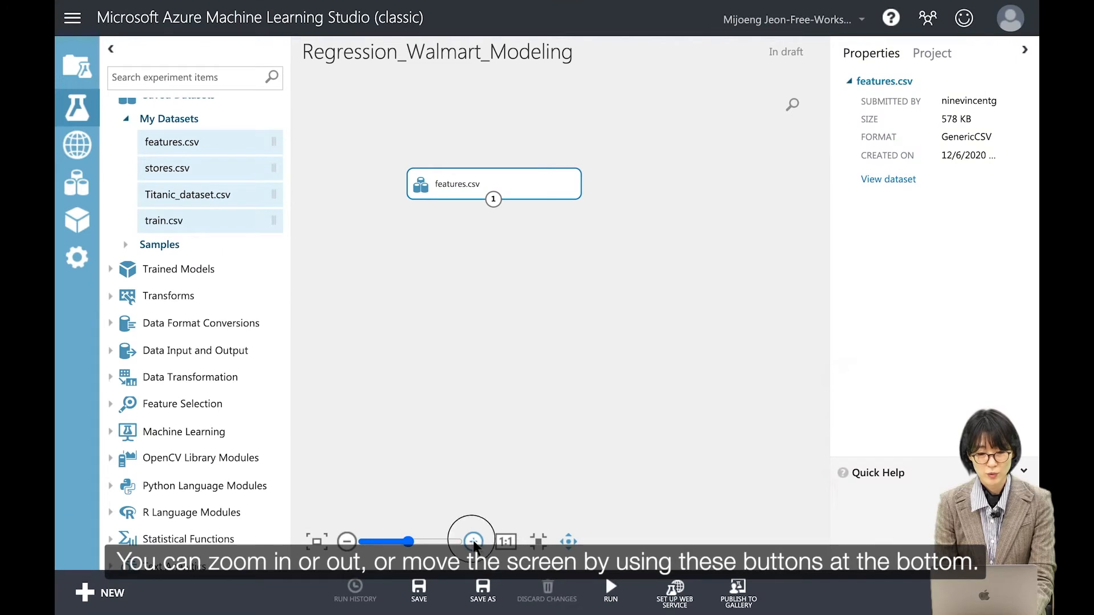
Adjust the experiment canvas zoom and position, and move the features.csv module slightly down and to the left.
left_click(349, 542)
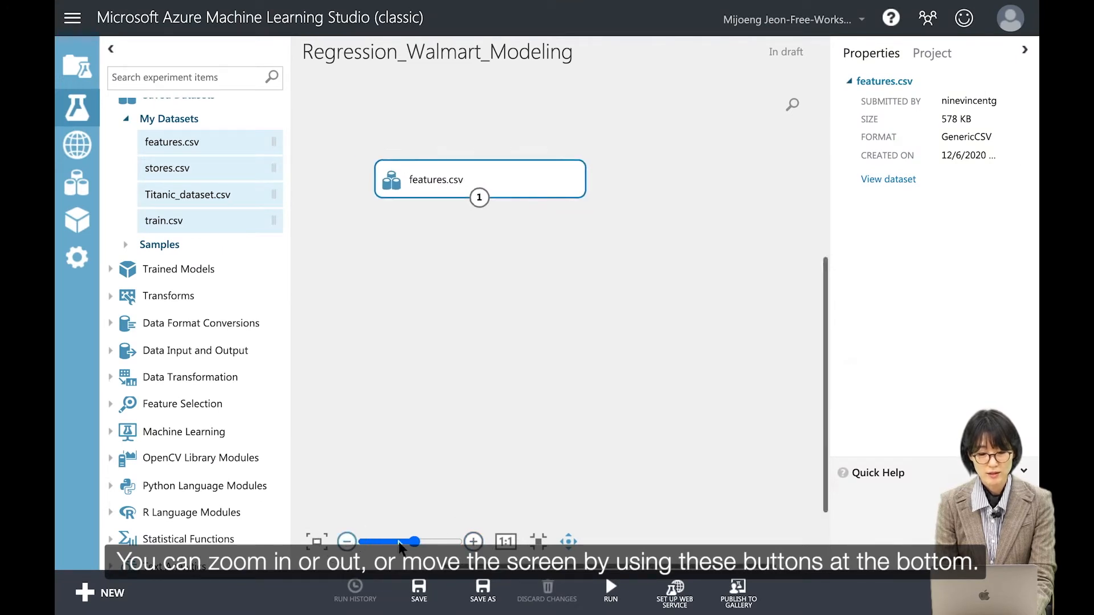
left_click(473, 541)
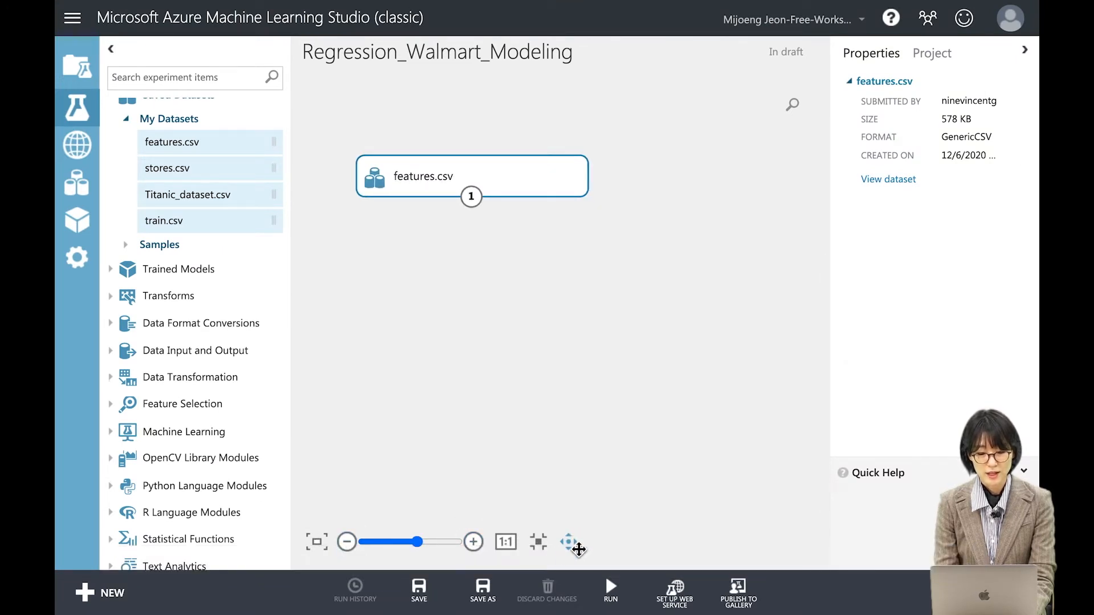
left_click(570, 543)
left_click_drag(616, 398, 712, 359)
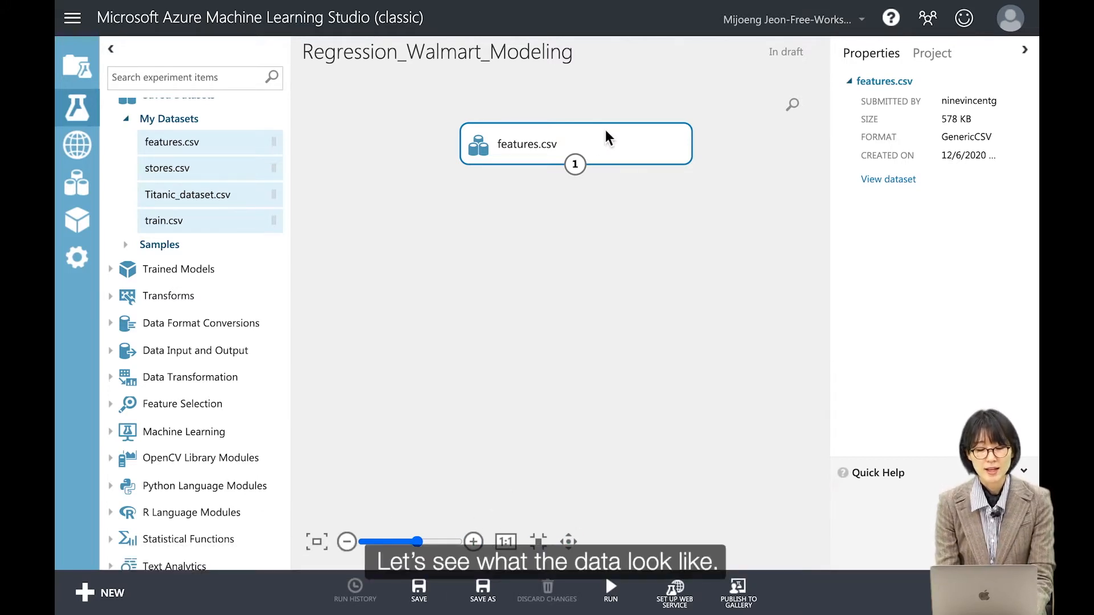
left_click_drag(575, 146, 537, 154)
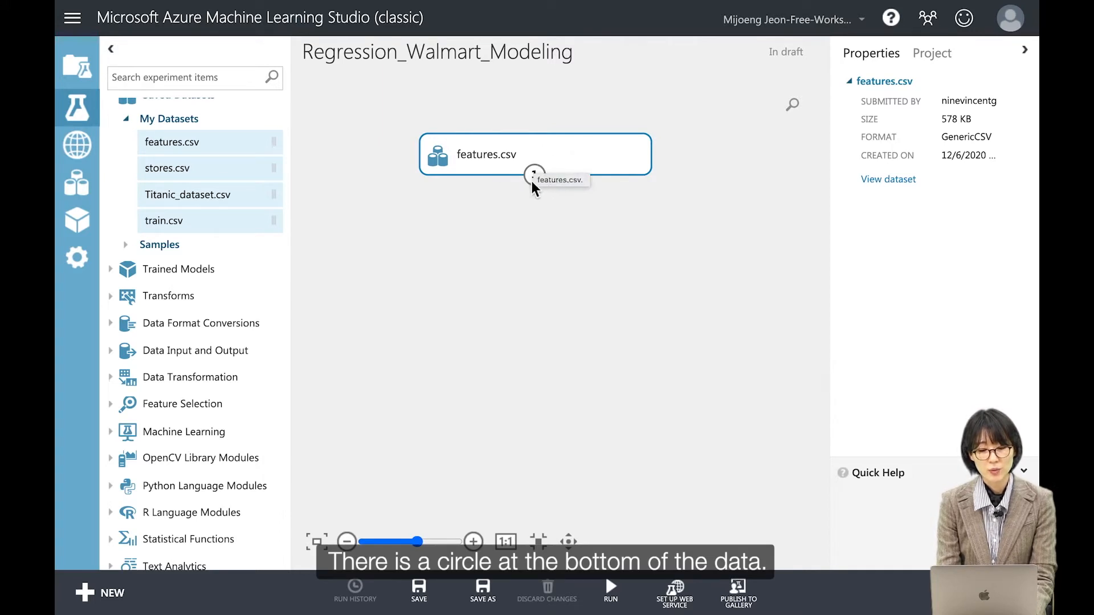
Visualize the output of the features.csv dataset and check its row and column counts.
left_click(537, 211)
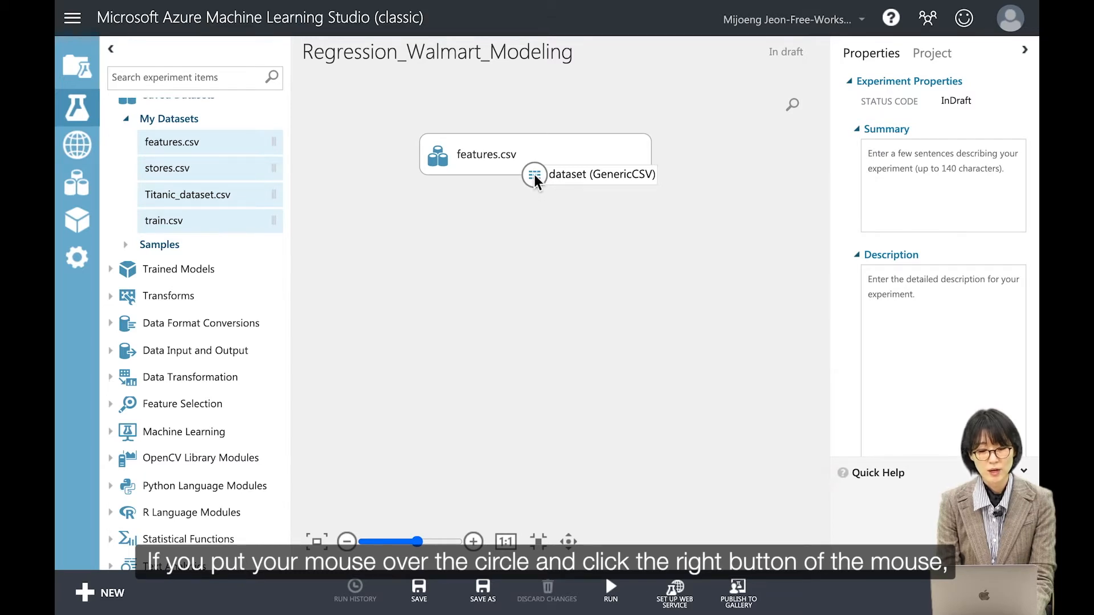
right_click(535, 180)
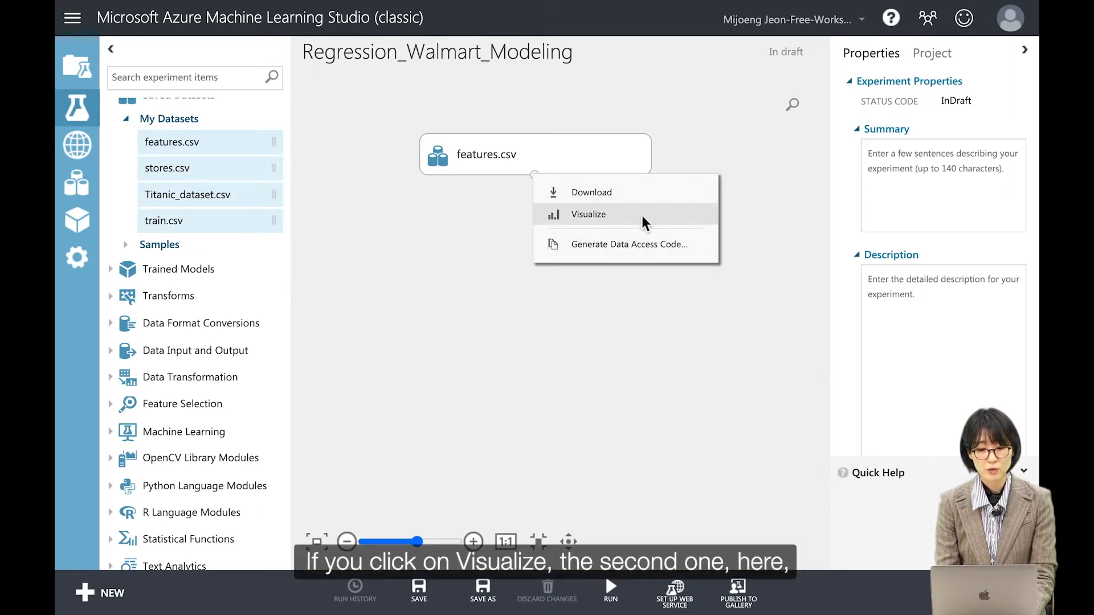
left_click(614, 220)
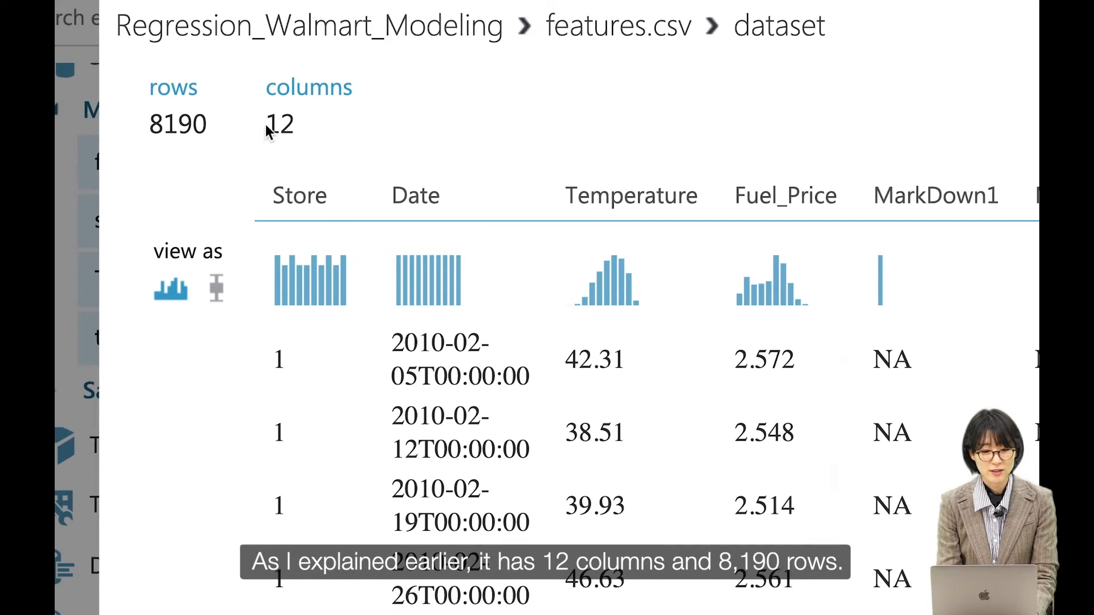
left_click_drag(264, 122, 309, 125)
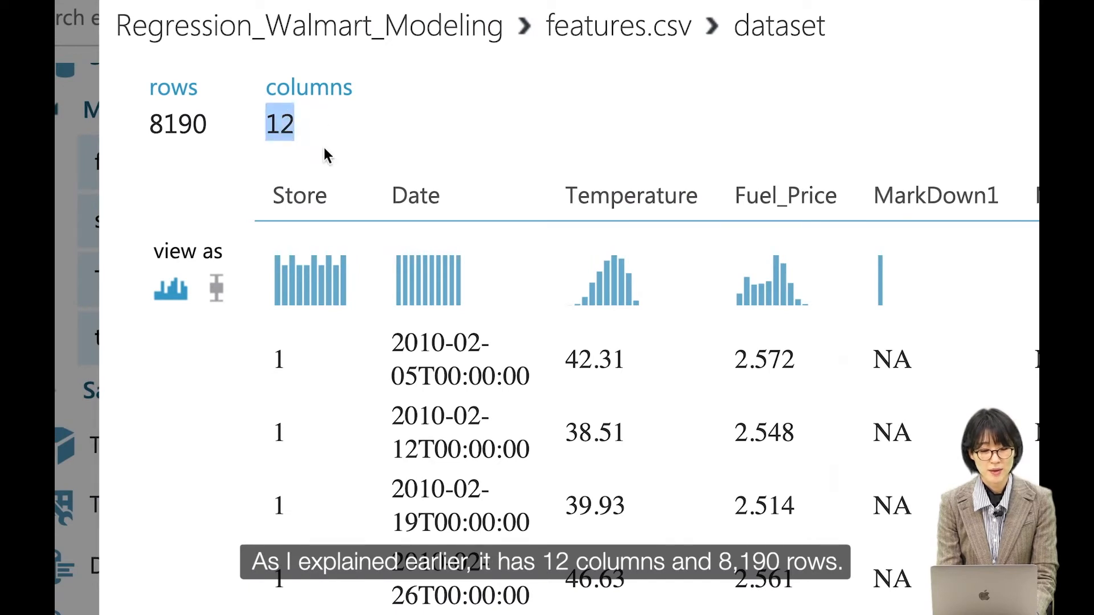
left_click_drag(145, 126, 201, 127)
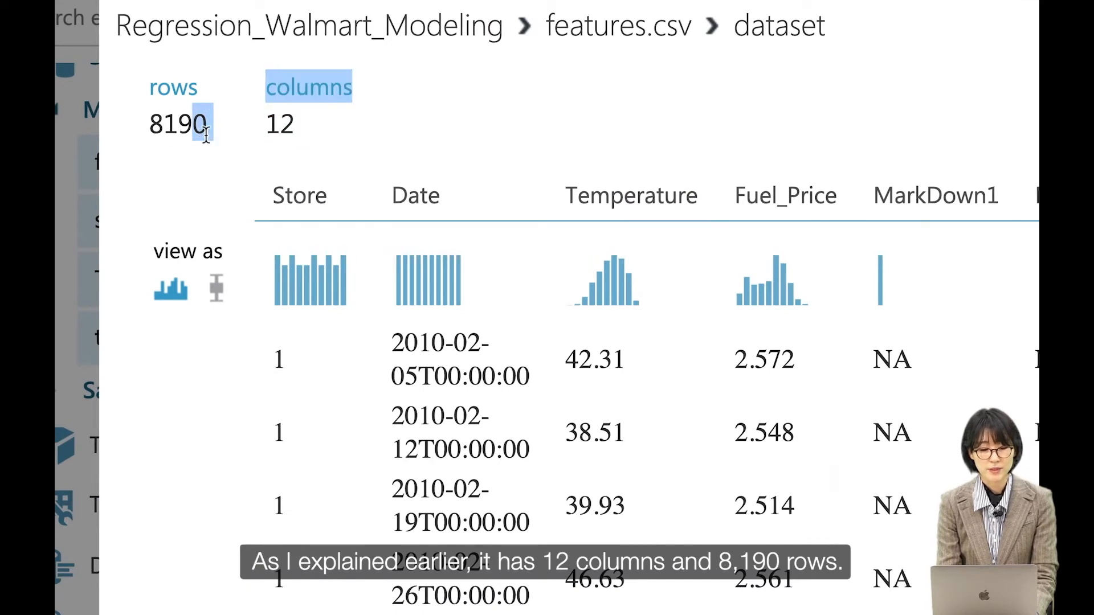
left_click(198, 127)
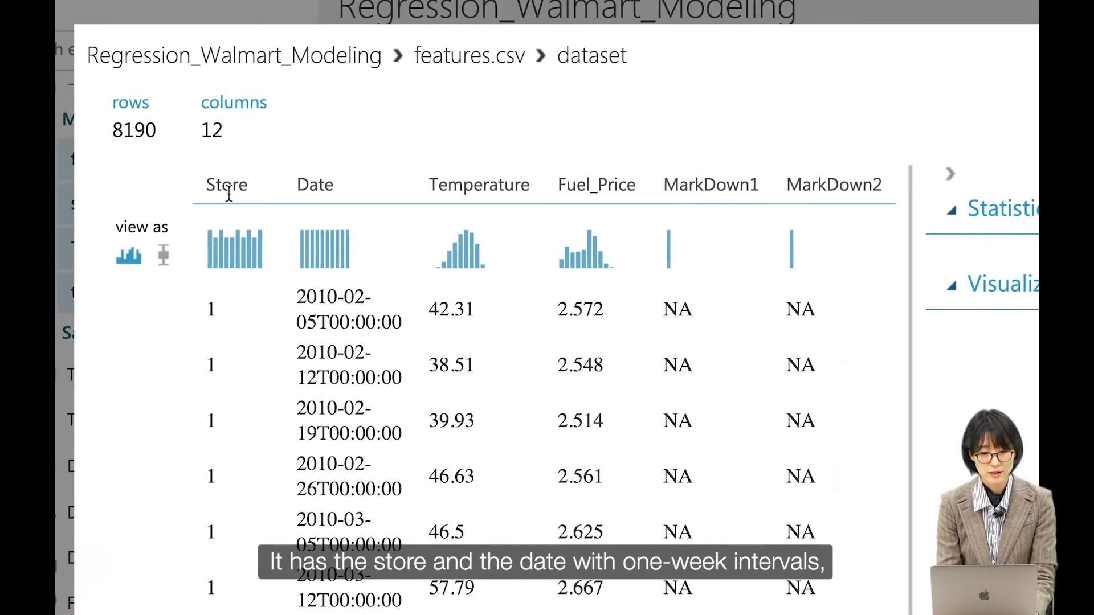
Go through the dataset columns from Store and Date to Temperature, Fuel_Price and MarkDown1 to MarkDown5.
left_click_drag(207, 187, 354, 179)
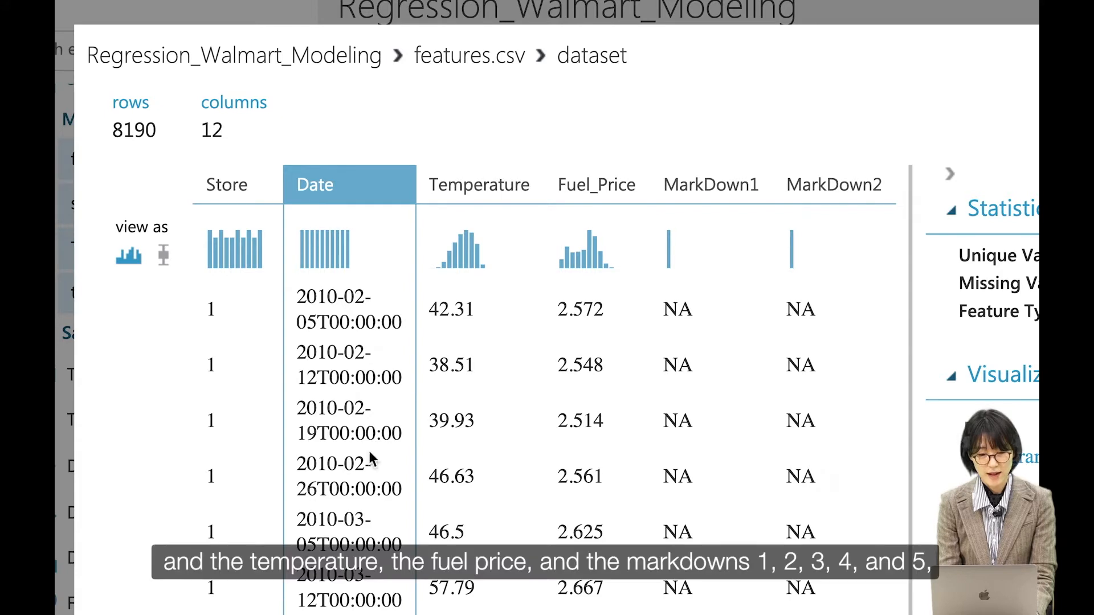
left_click(489, 180)
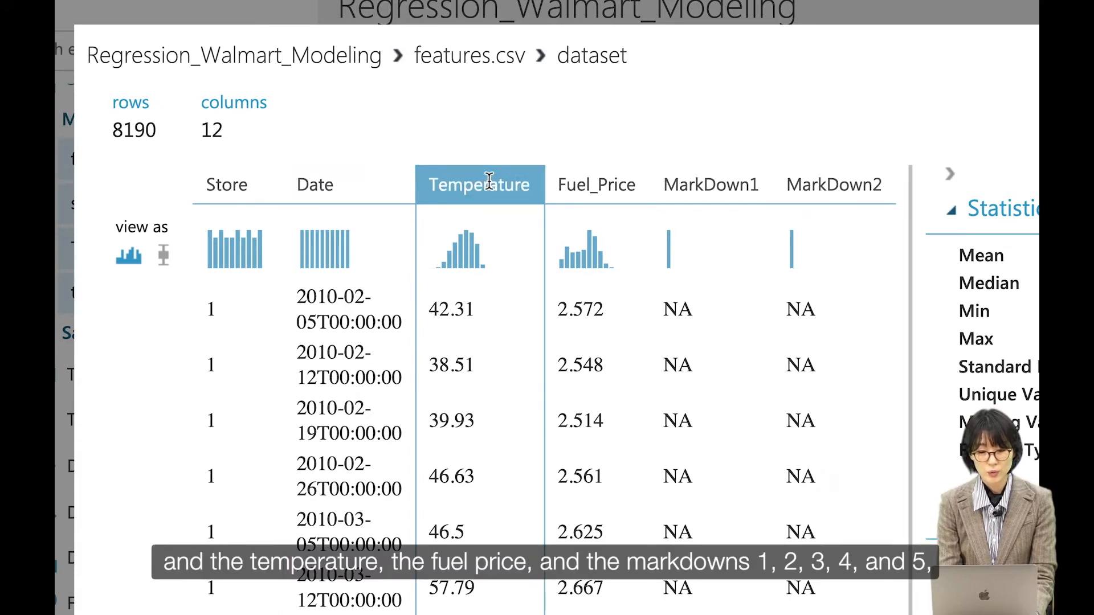
left_click(455, 185)
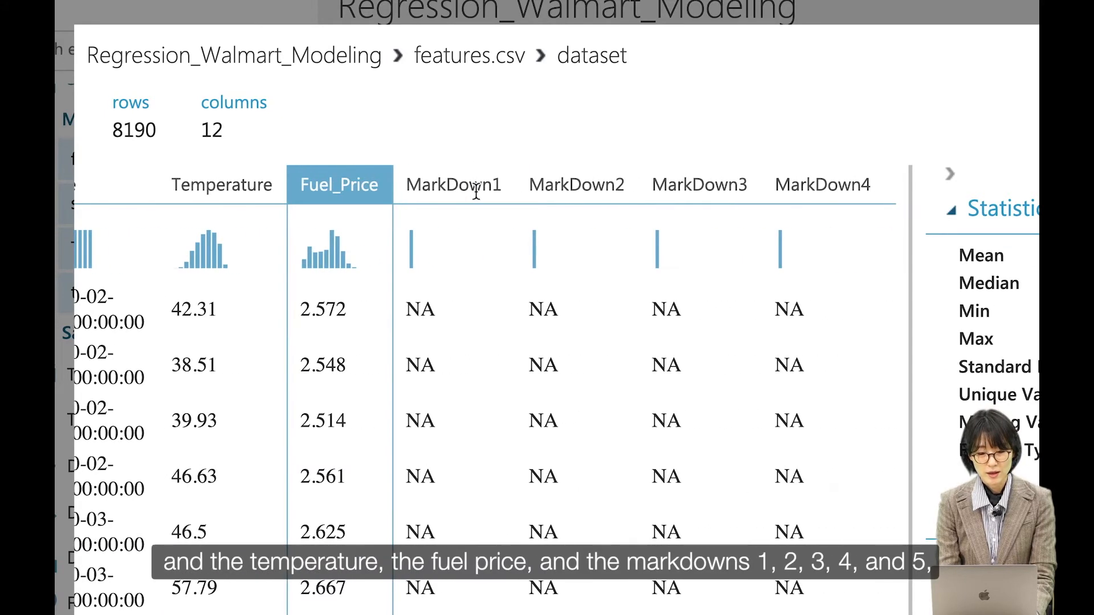
left_click(476, 192)
left_click(467, 182)
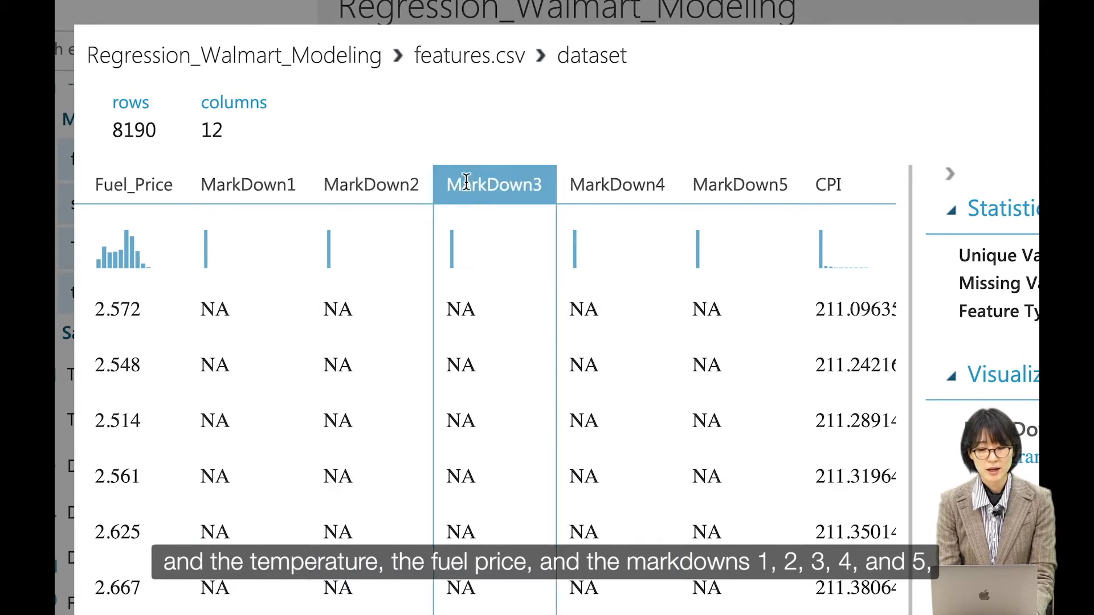
left_click(615, 186)
left_click(694, 190)
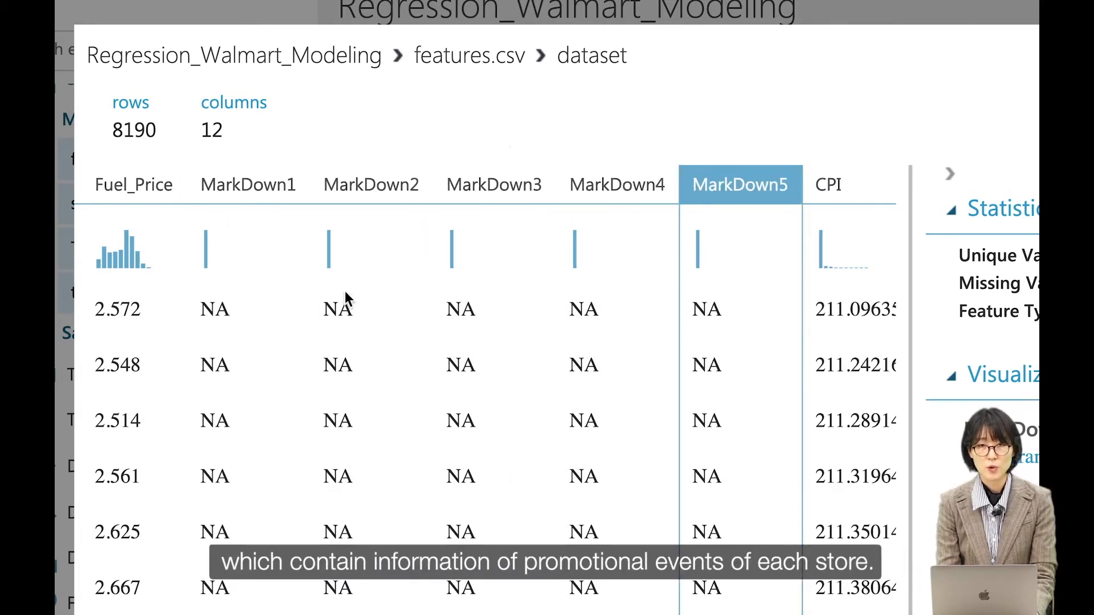
View the remaining CPI, Unemployment and IsHoliday columns of the dataset.
scroll(542, 345, "right", 5)
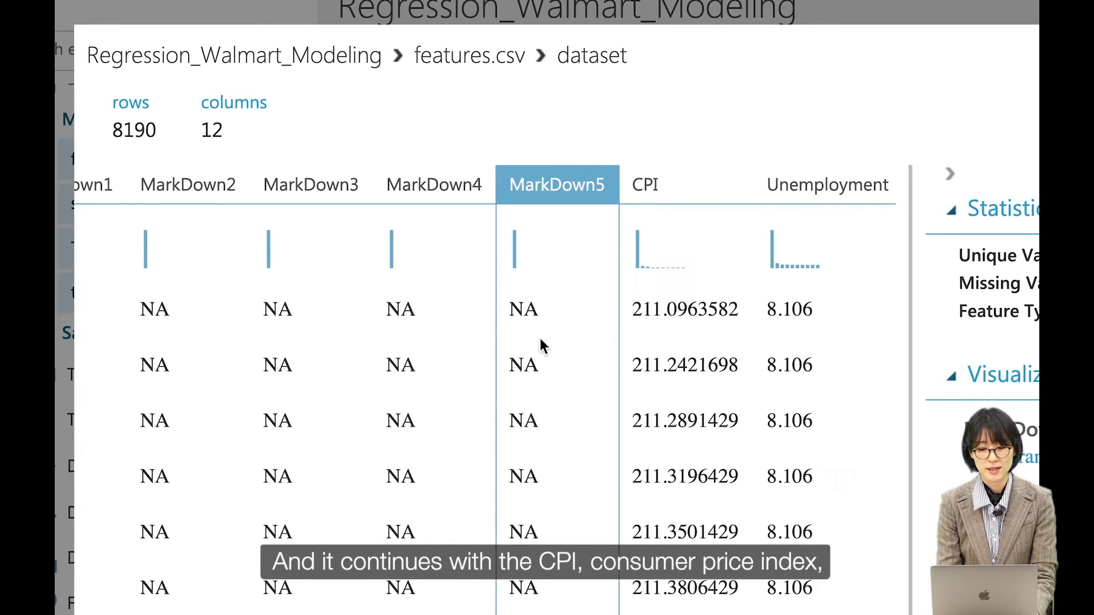
left_click(549, 188)
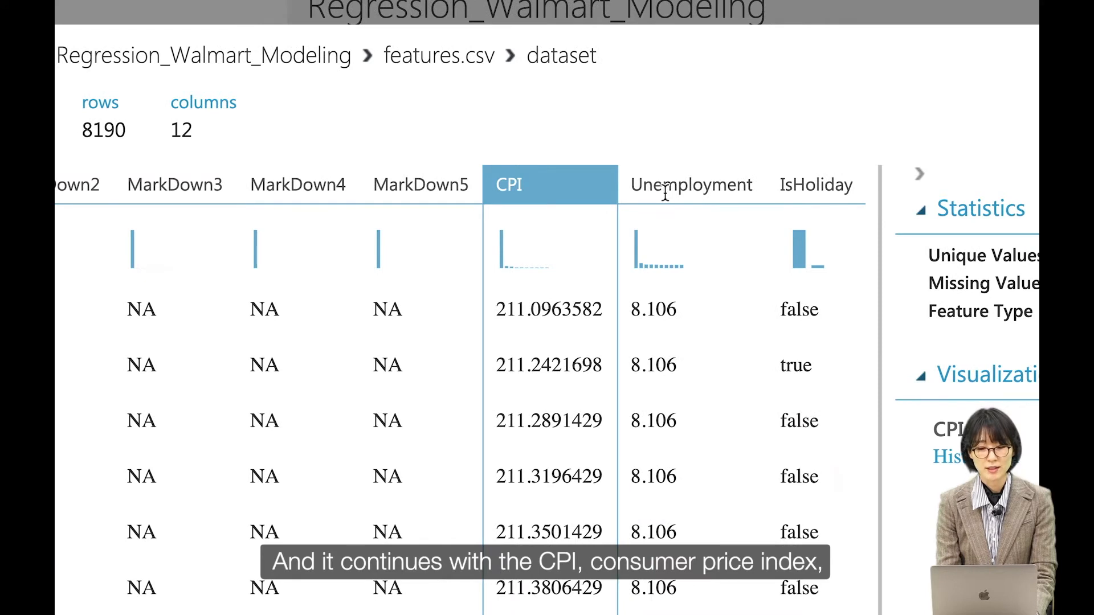
left_click(696, 193)
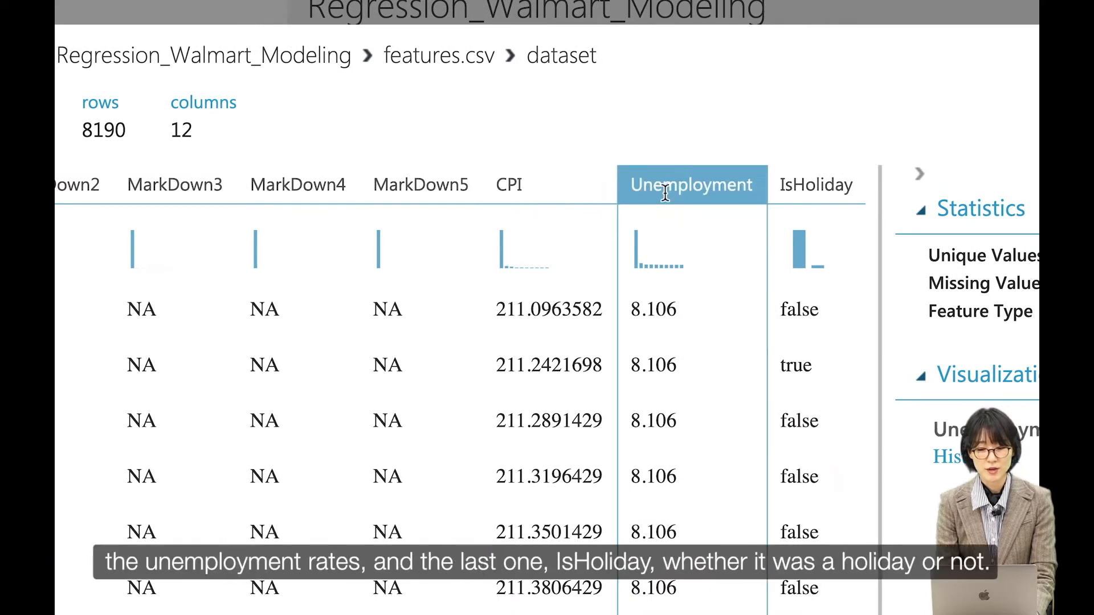
left_click(827, 185)
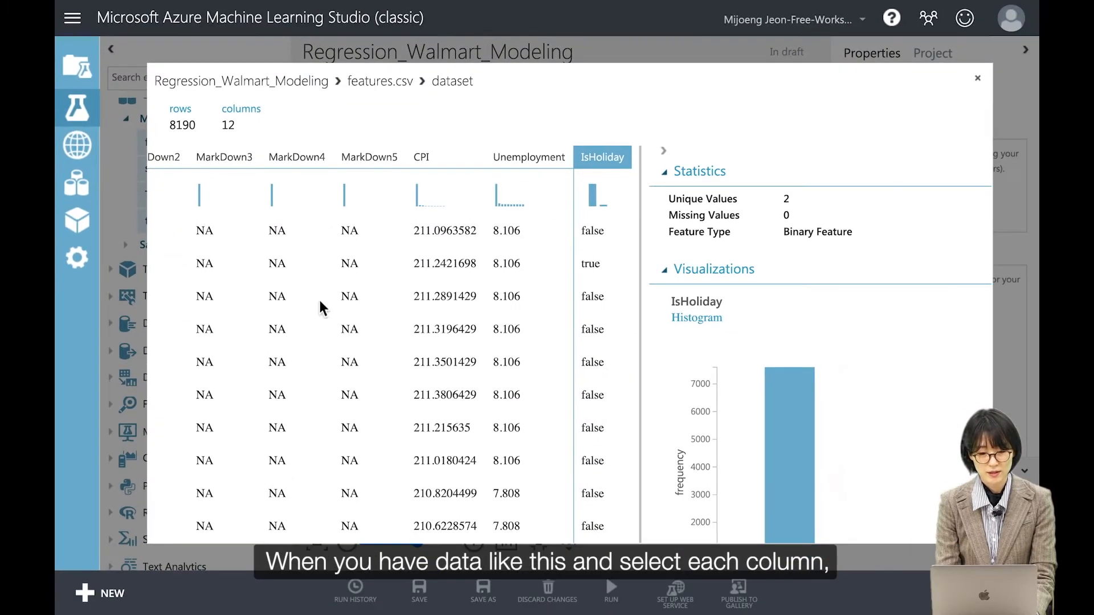
Select the Store column and examine the minimum and maximum in its statistics.
scroll(433, 363, "left", 3)
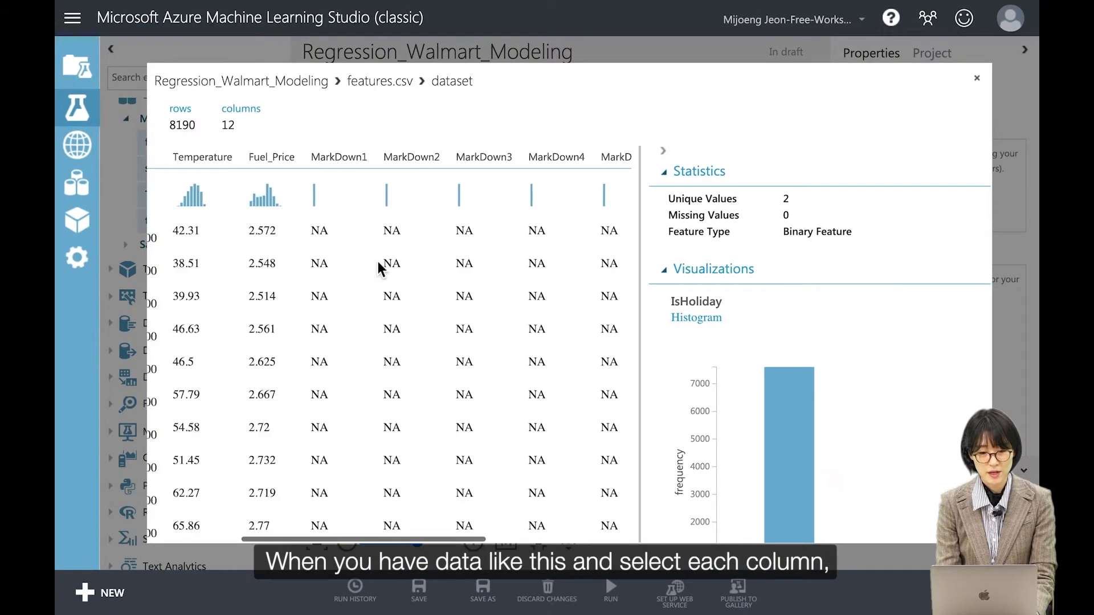
scroll(378, 268, "left", 5)
left_click(235, 157)
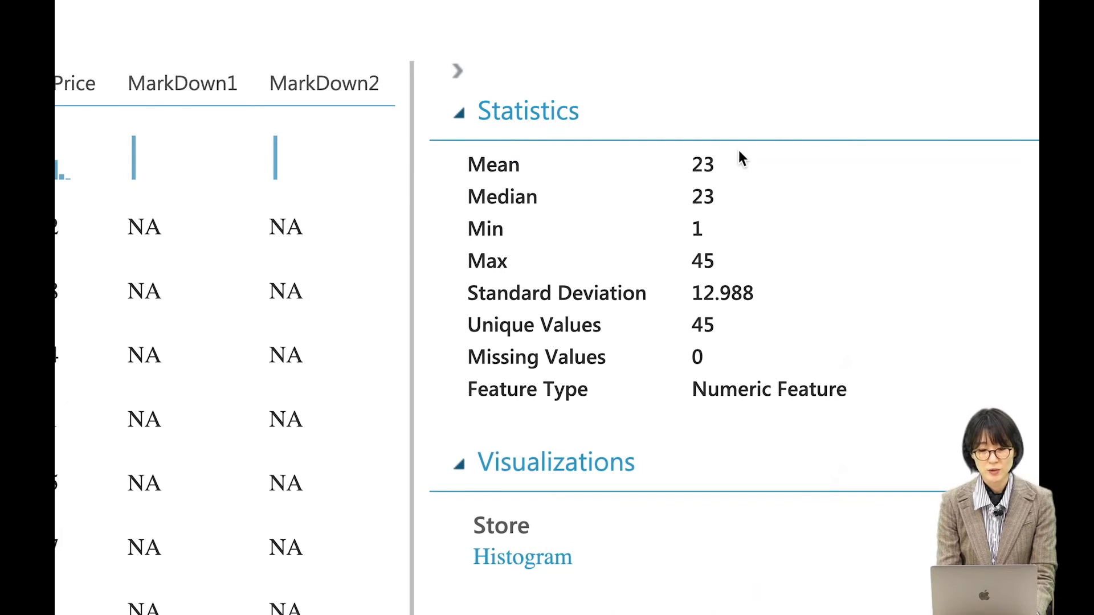
double_click(697, 230)
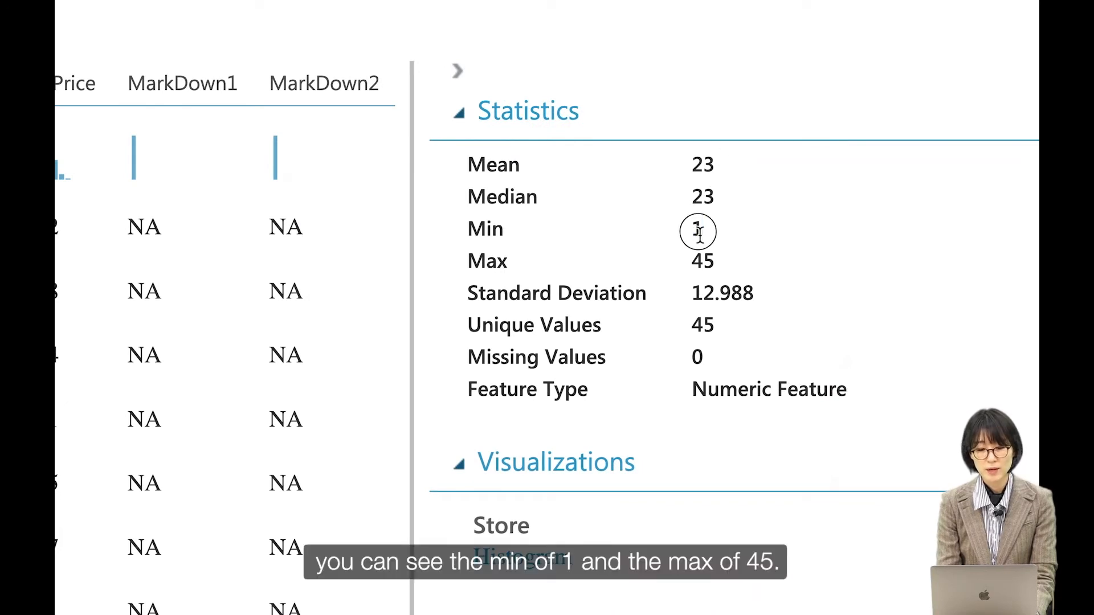
double_click(709, 263)
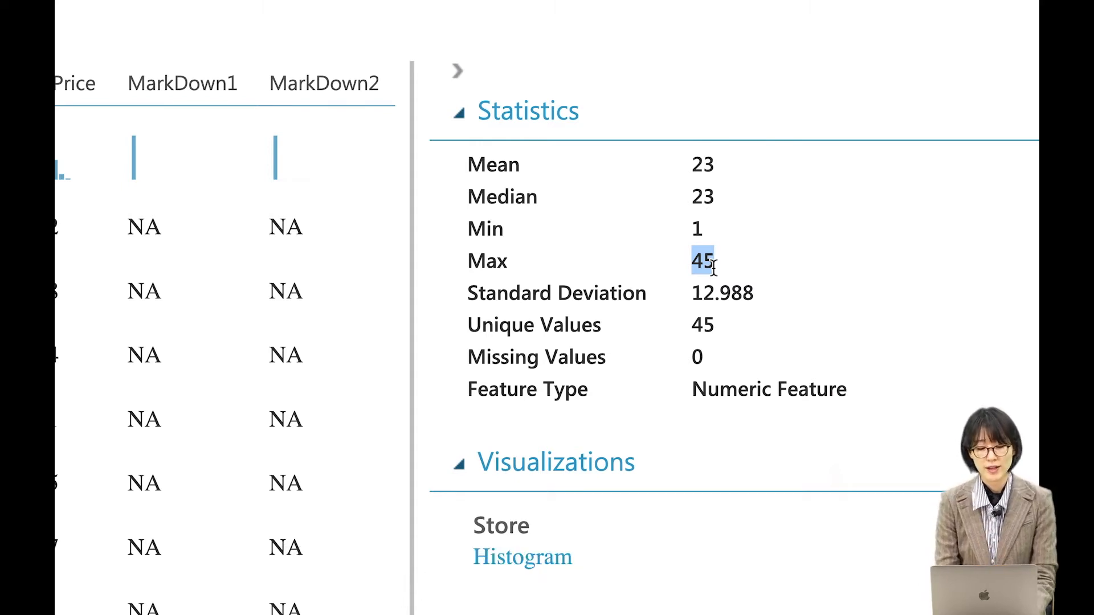
Review the statistics of the Date, Temperature and Fuel_Price columns, checking the temperature's minimum and maximum and the mean fuel price.
left_click(189, 158)
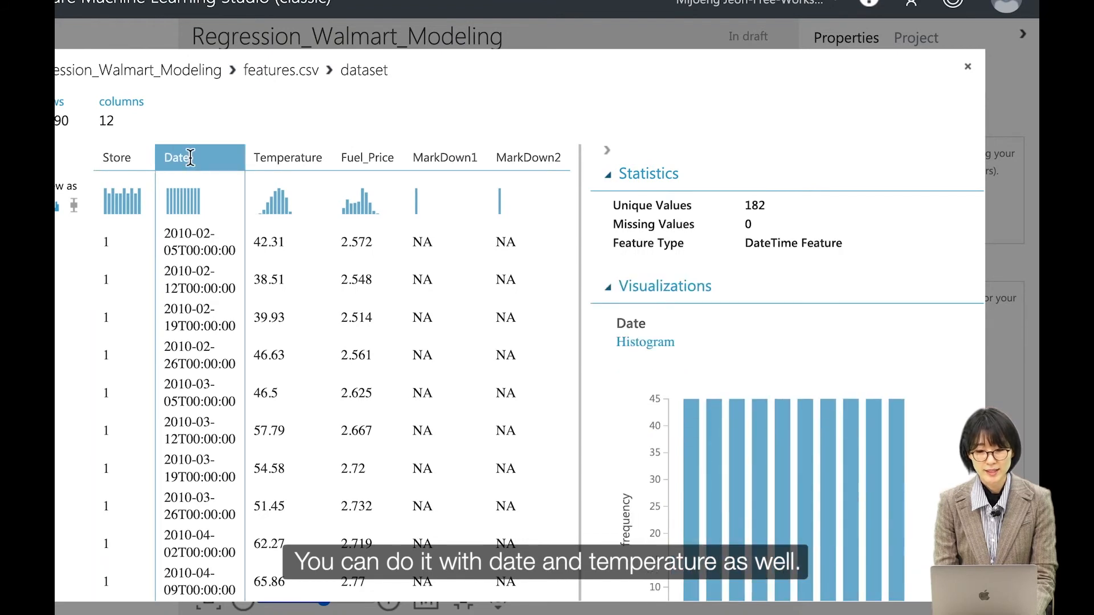
left_click(296, 155)
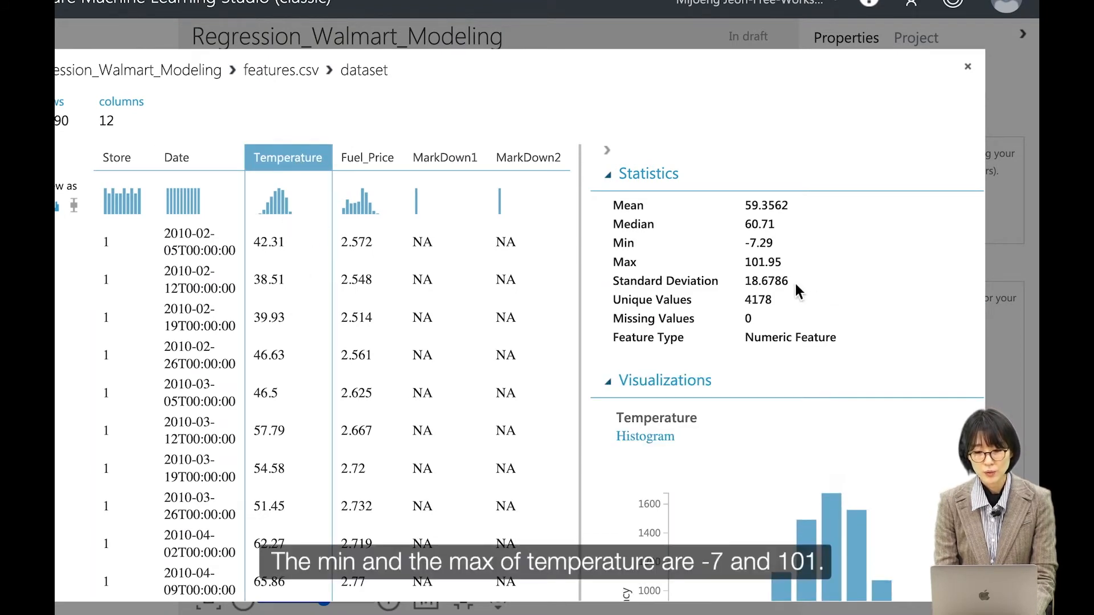
left_click_drag(744, 244, 782, 262)
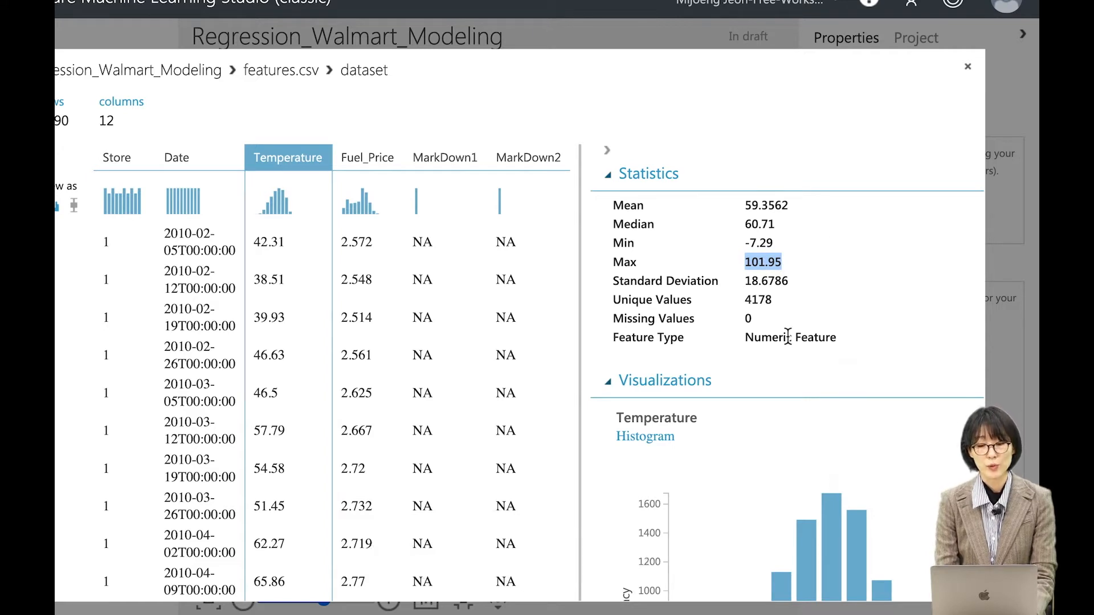
left_click(349, 158)
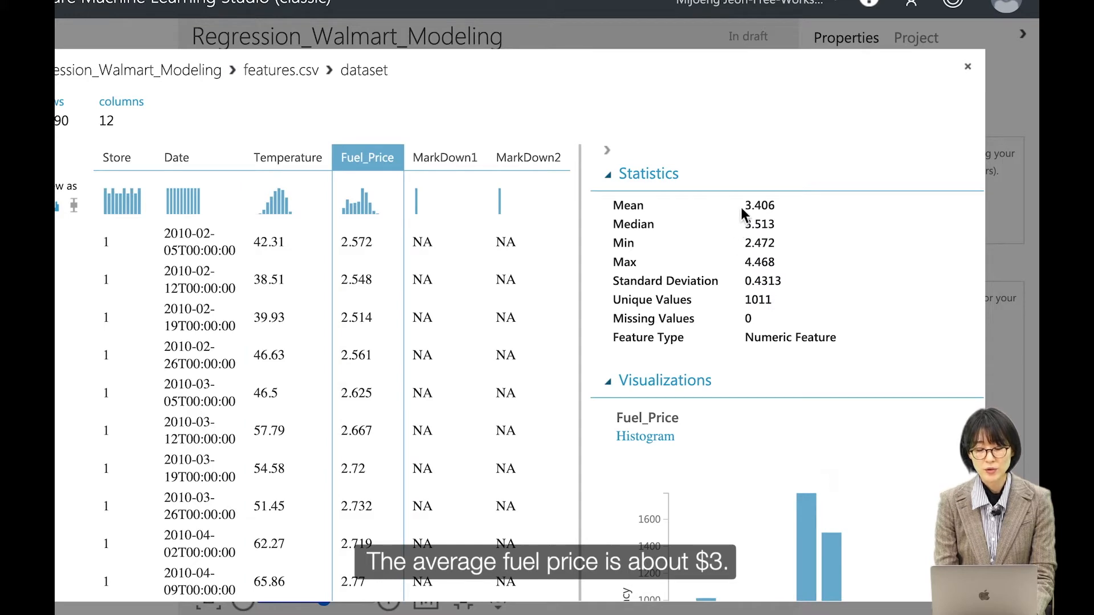
left_click_drag(742, 205, 772, 209)
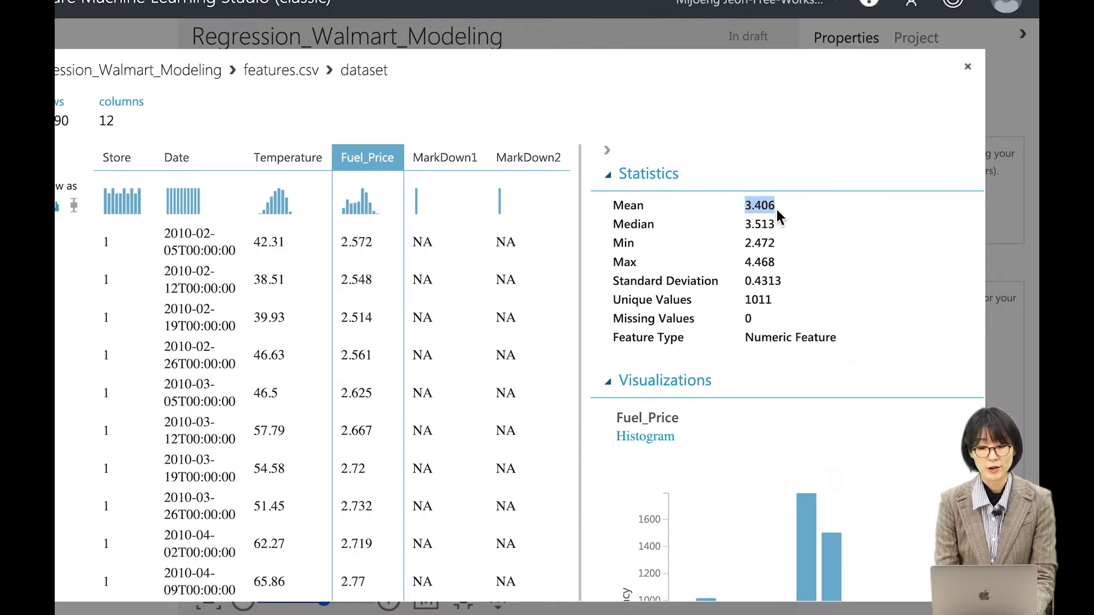
Inspect the values, statistics and histograms of the MarkDown1 to MarkDown5 columns for NA entries.
scroll(445, 256, "right", 3)
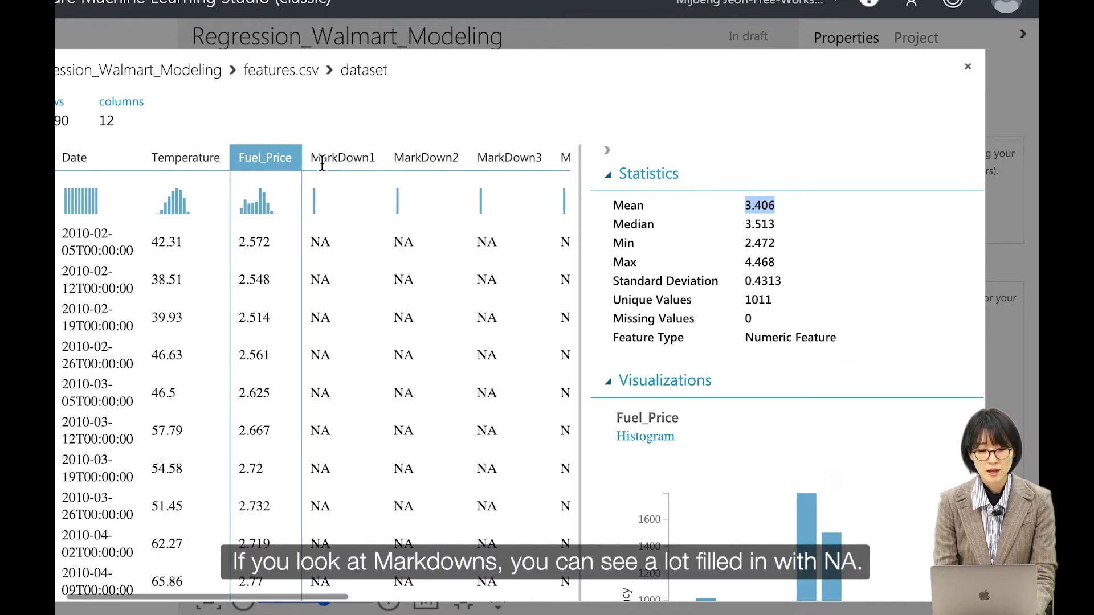
left_click(322, 164)
left_click(451, 157)
scroll(449, 159, "right", 3)
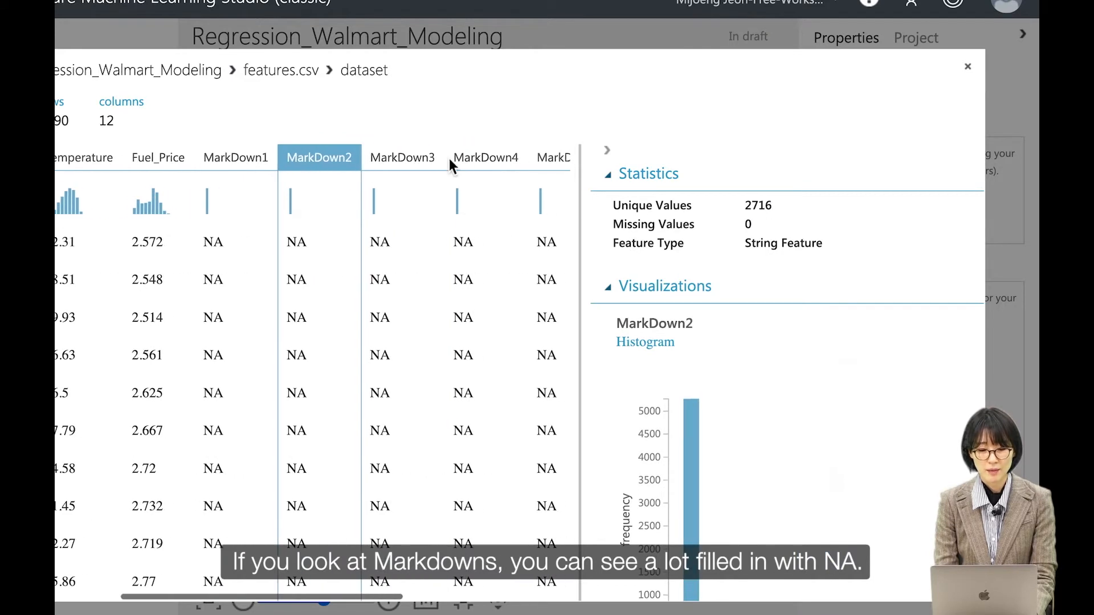
left_click(391, 153)
scroll(431, 224, "right", 2)
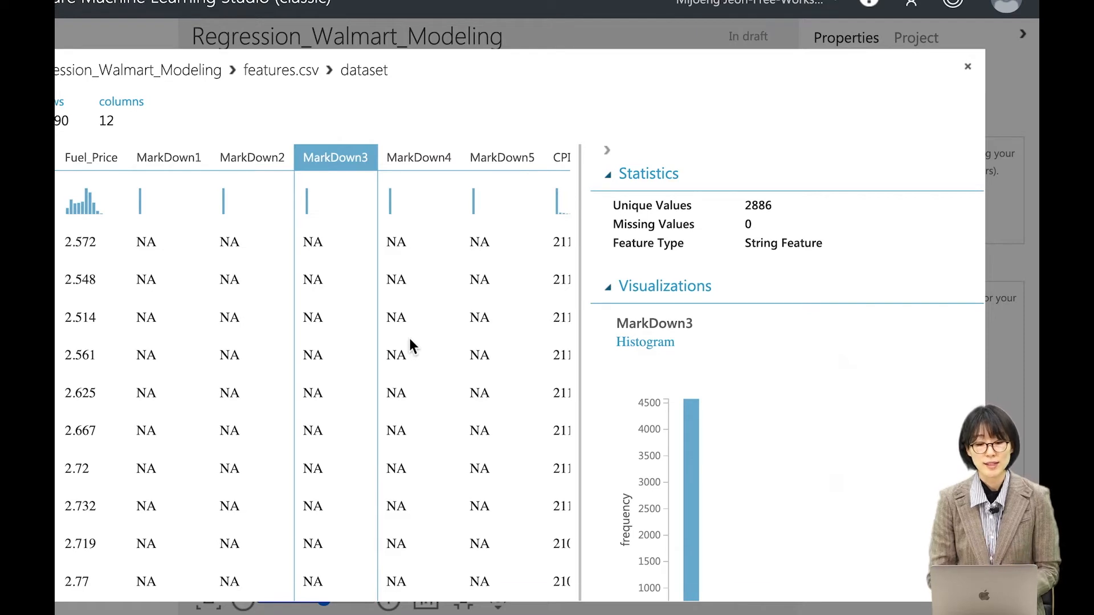
left_click(175, 161)
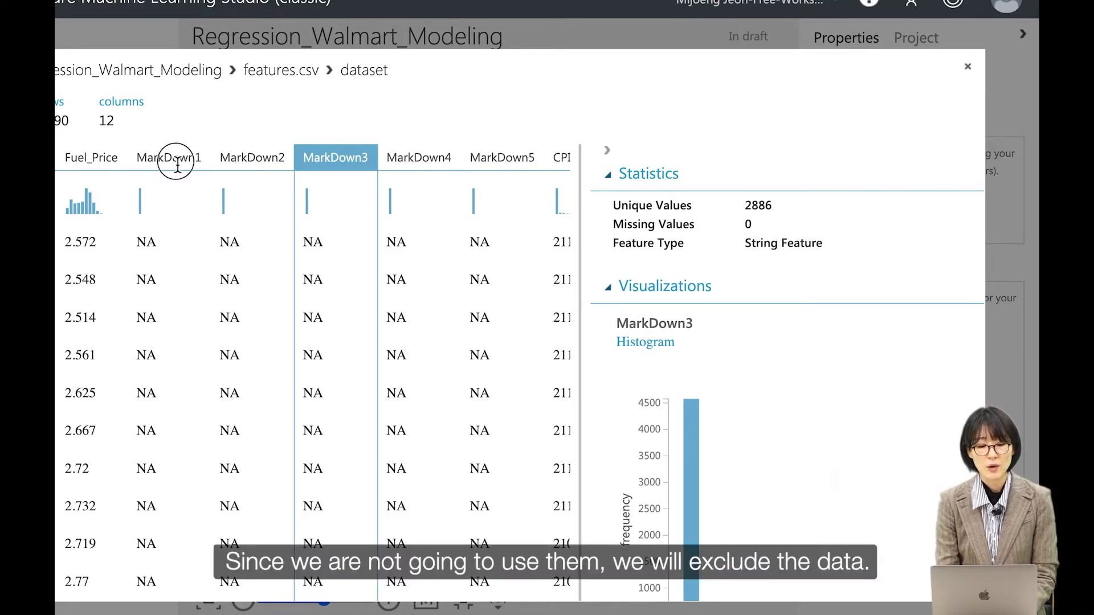
left_click(242, 162)
left_click(342, 163)
left_click(422, 163)
left_click(473, 162)
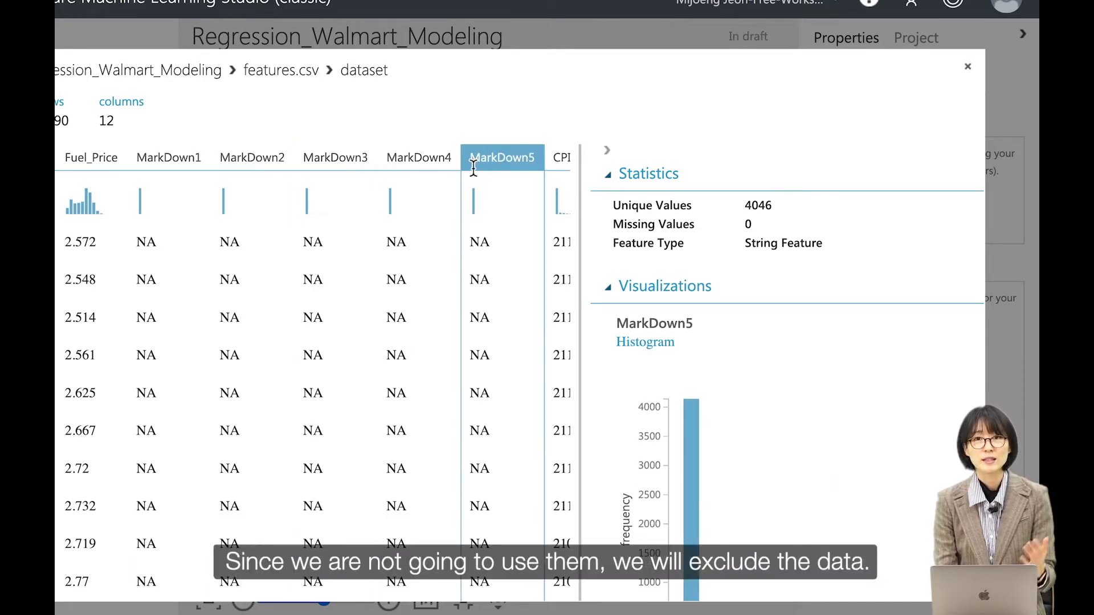
Review the statistics of the CPI, Unemployment and IsHoliday columns, and close the features.csv visualization.
scroll(473, 167, "right", 4)
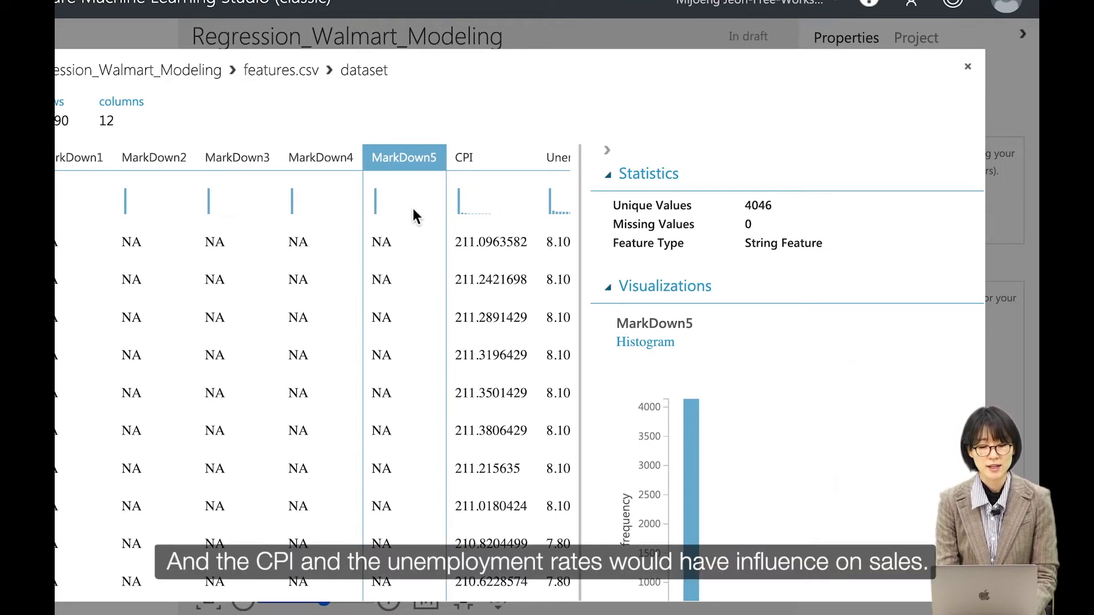
scroll(412, 208, "right", 5)
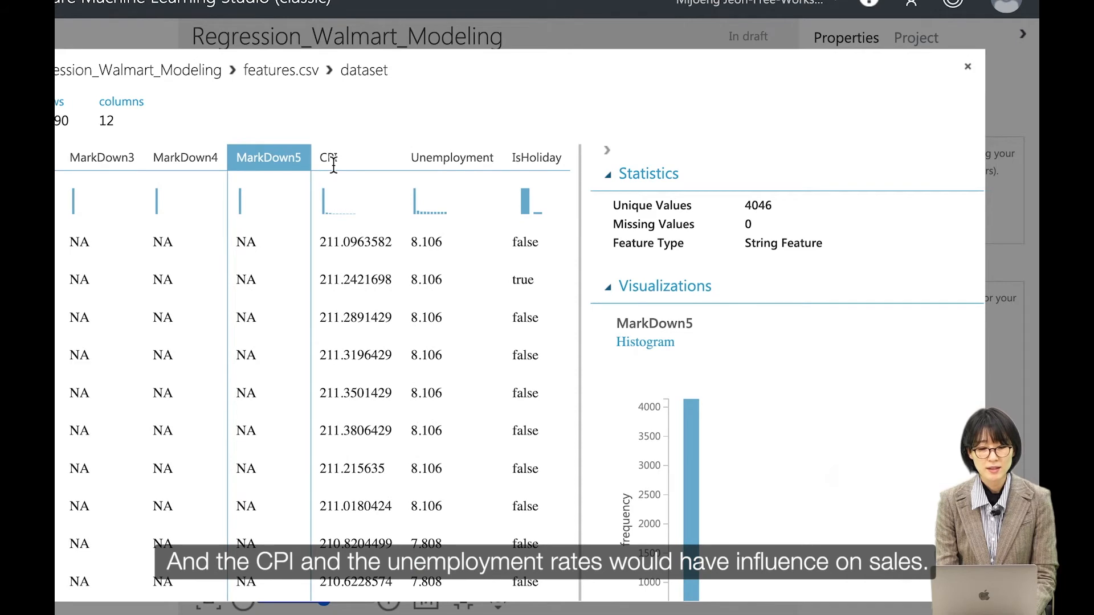
left_click(333, 162)
left_click(442, 160)
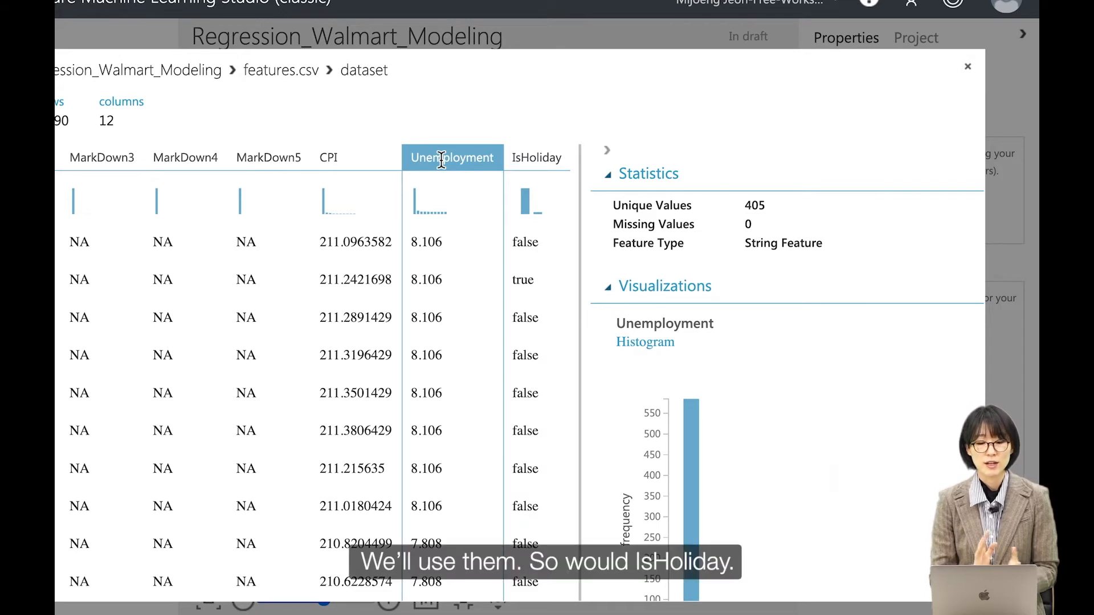
left_click(546, 165)
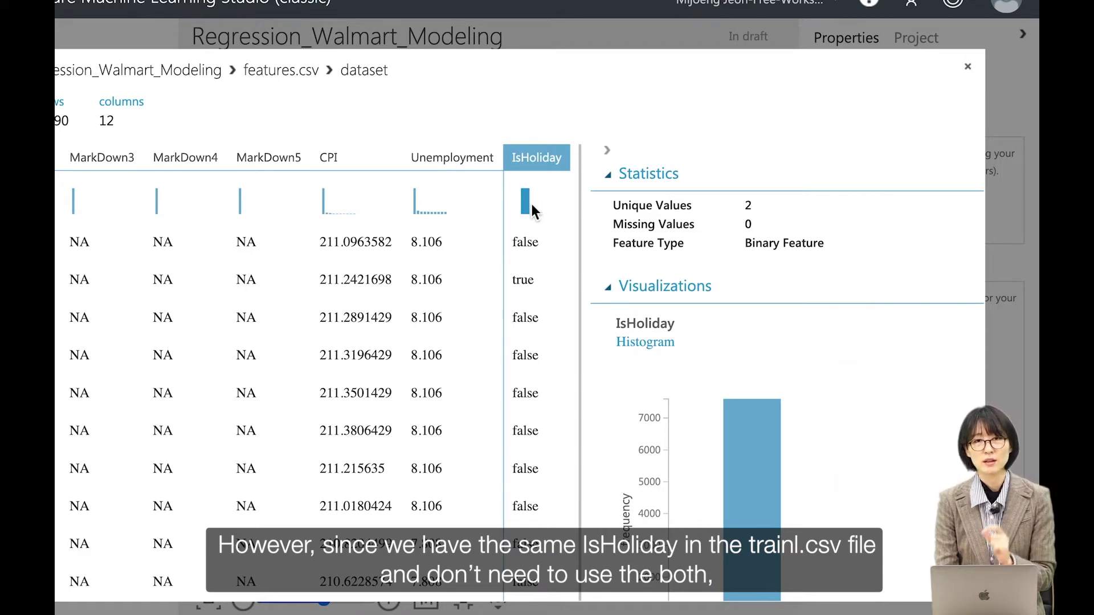
scroll(531, 205, "left", 1)
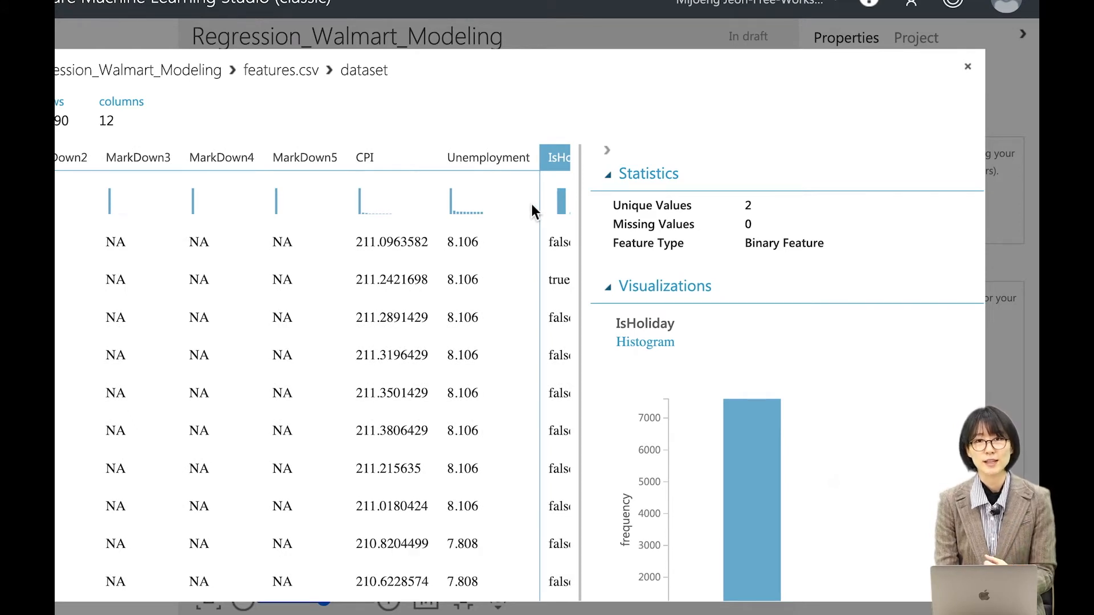
left_click(967, 67)
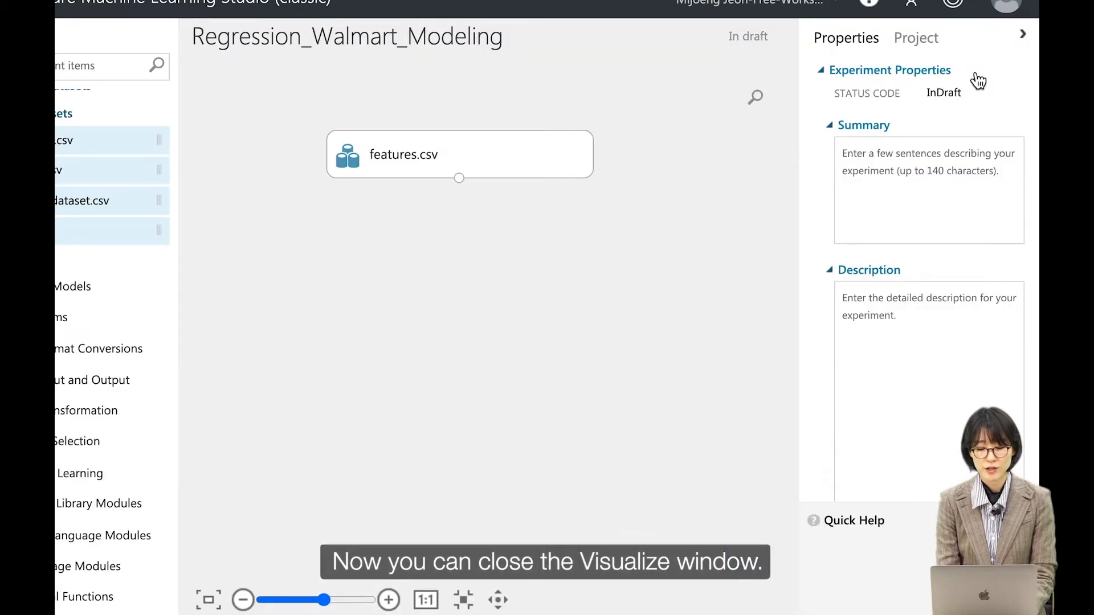
Add the Select Columns in Dataset data manipulation module to the experiment canvas below features.csv.
left_click(242, 600)
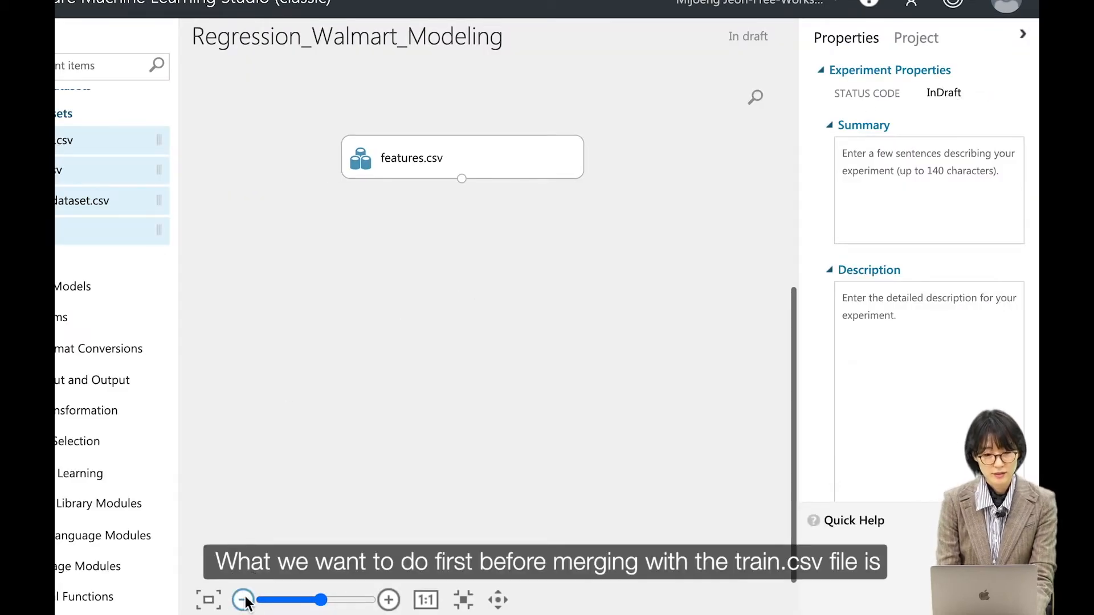
left_click(389, 601)
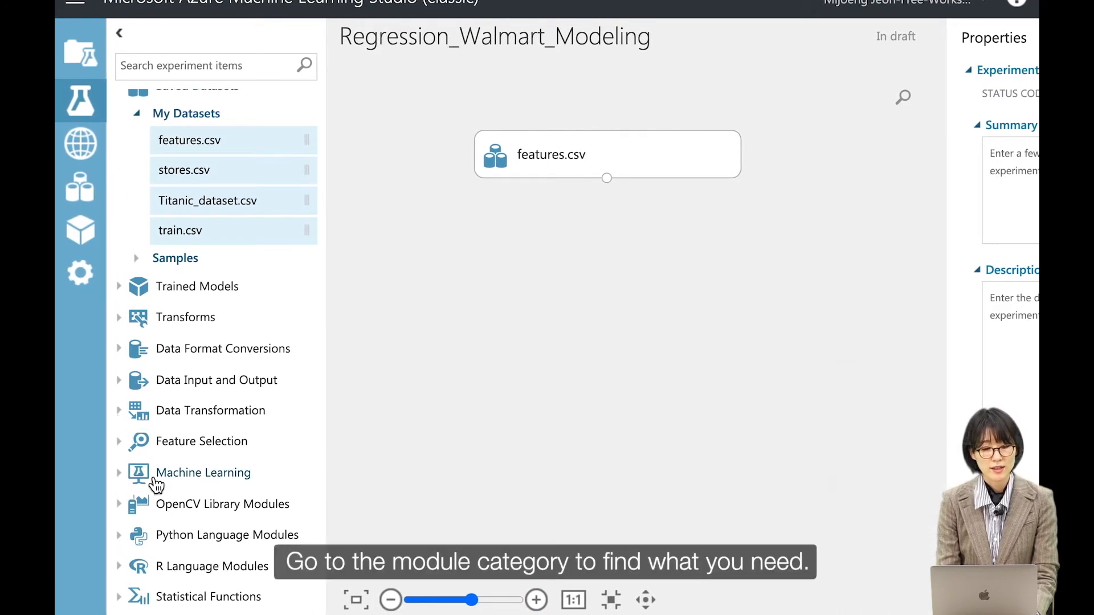
scroll(130, 183, "down", 2)
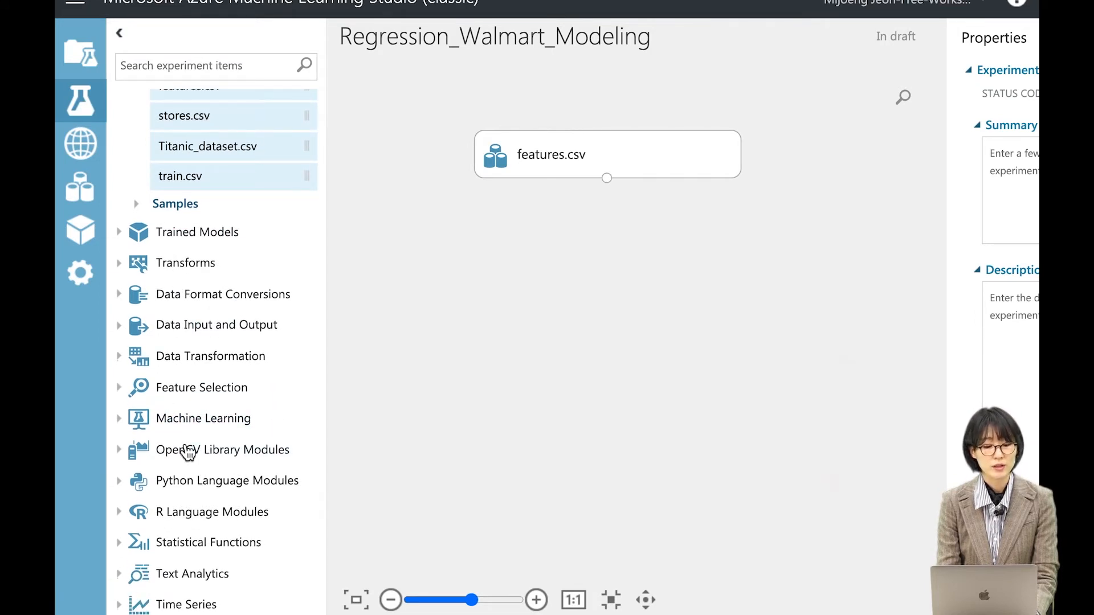
scroll(205, 394, "down", 2)
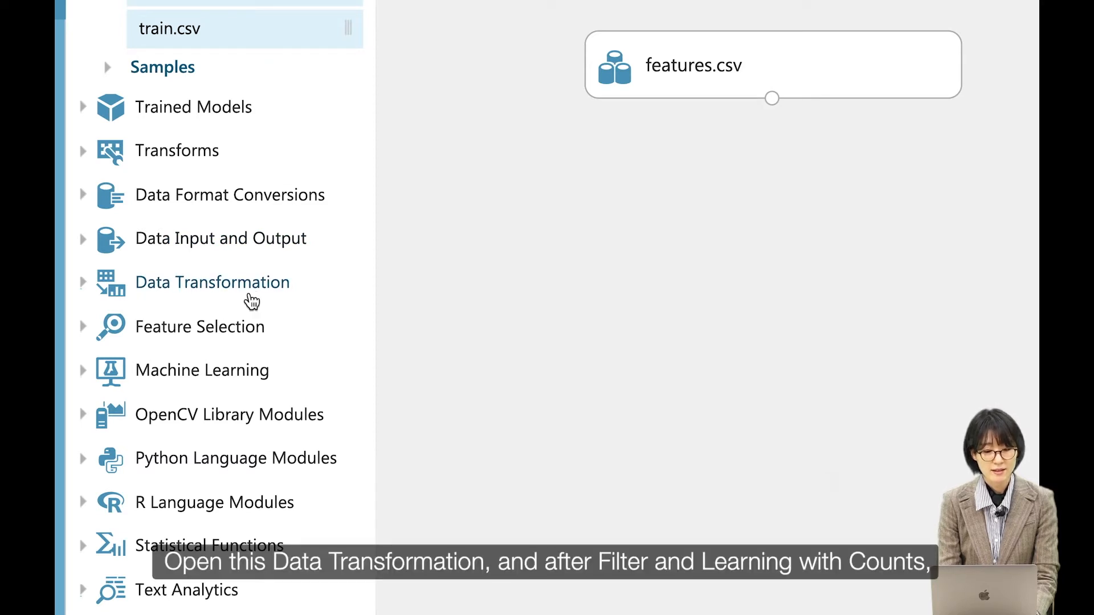
left_click(260, 292)
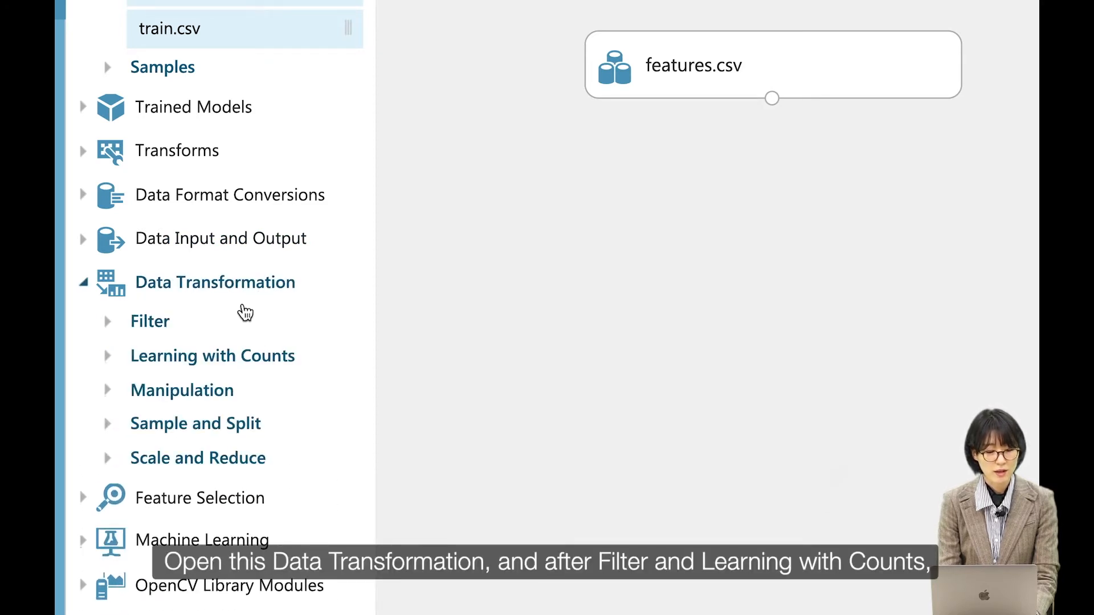
scroll(245, 313, "down", 2)
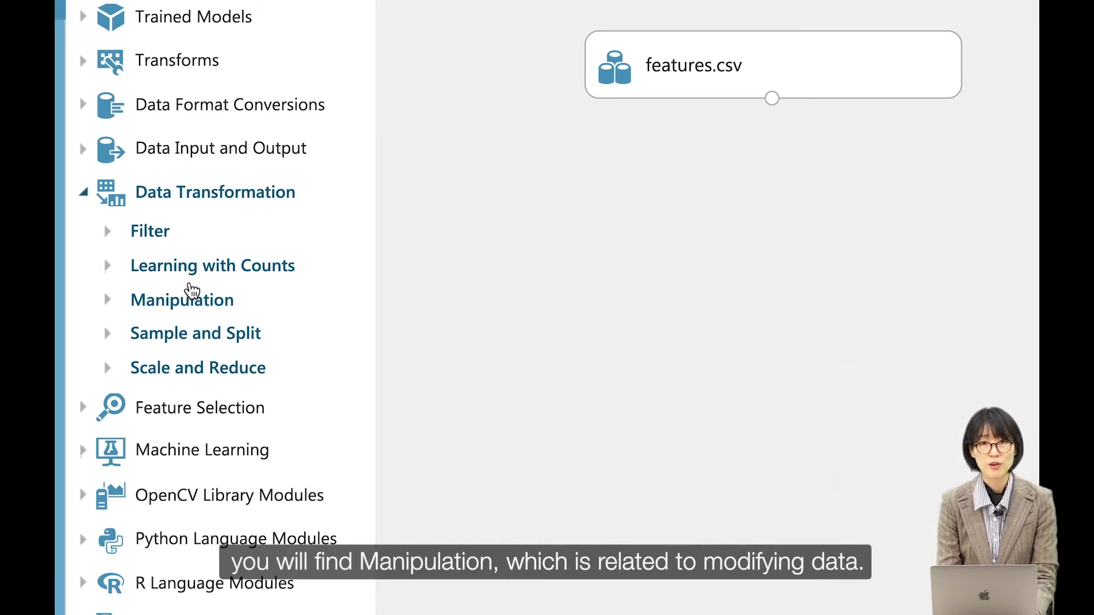
left_click(193, 308)
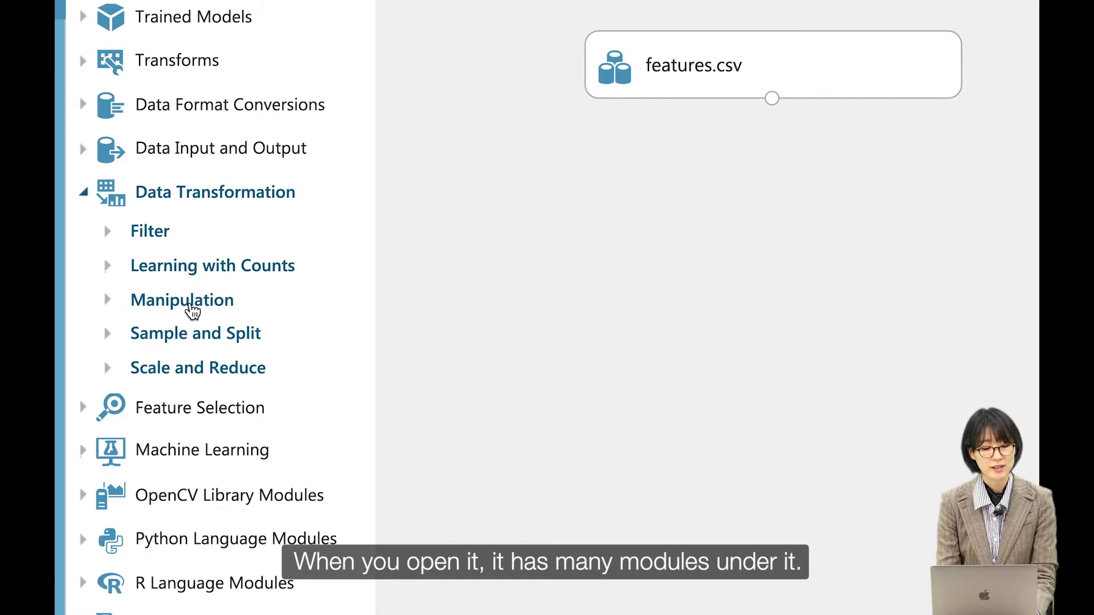
scroll(235, 311, "down", 1)
scroll(235, 312, "down", 3)
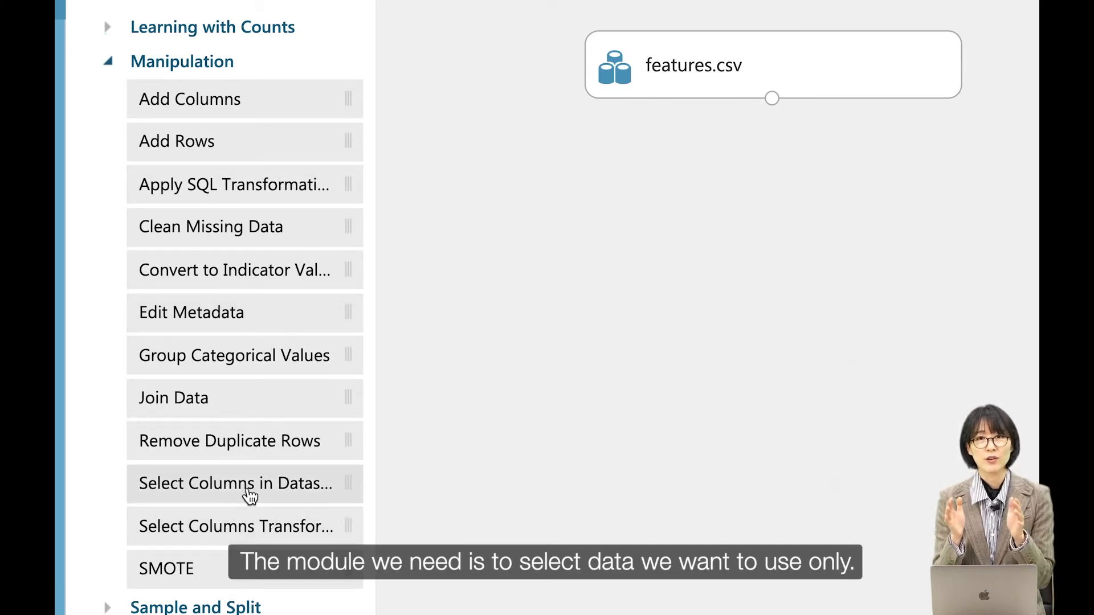
mouse_move(249, 496)
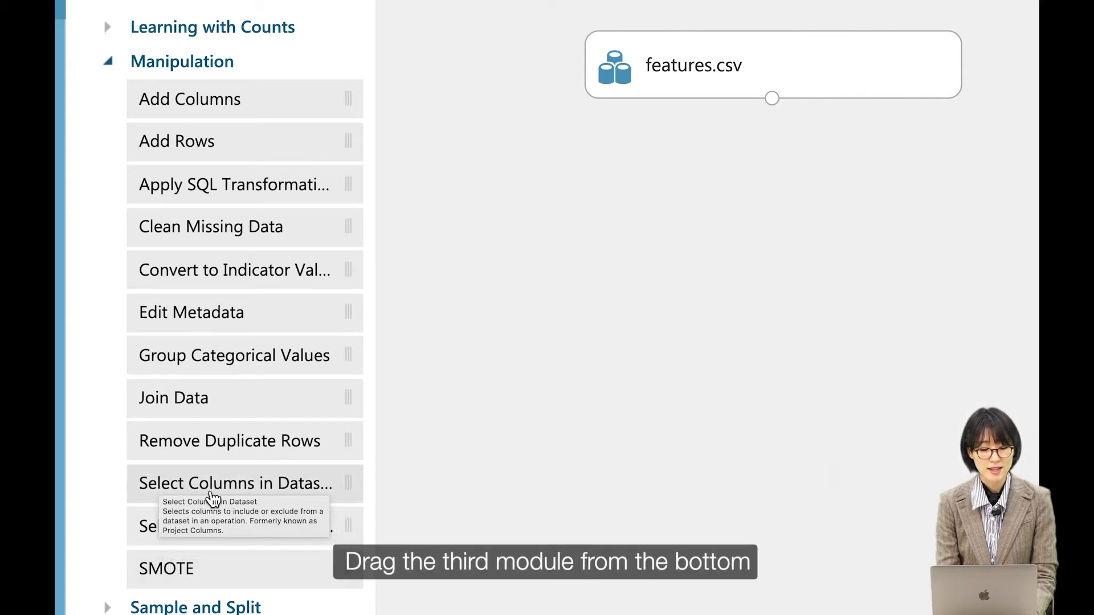
left_click_drag(162, 493, 778, 204)
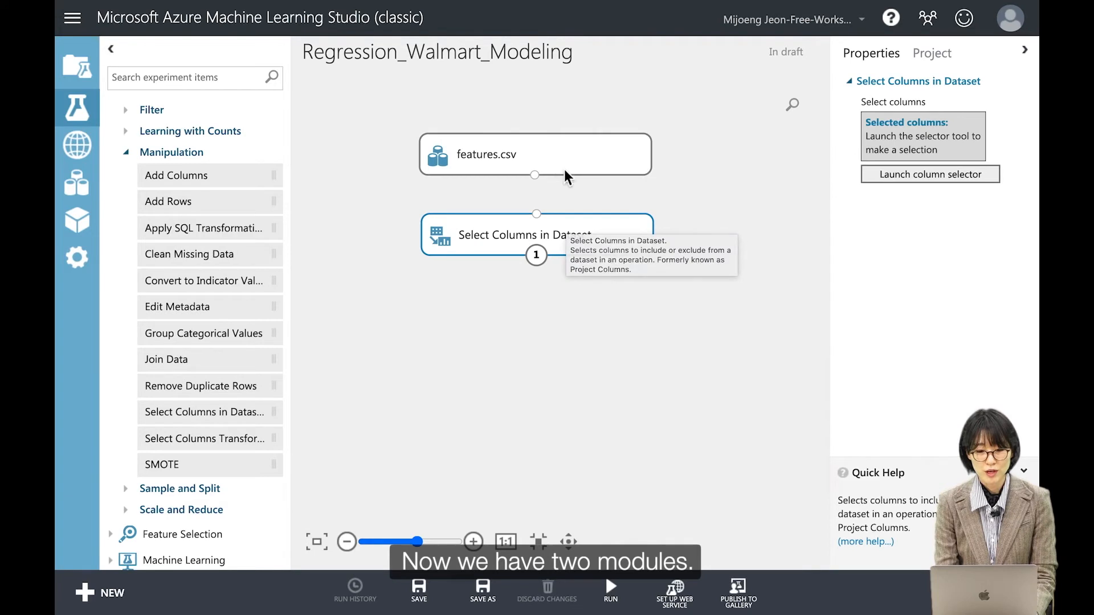
Connect the features.csv output to the input of Select Columns in Dataset and align the module directly beneath the dataset.
left_click_drag(602, 240, 601, 238)
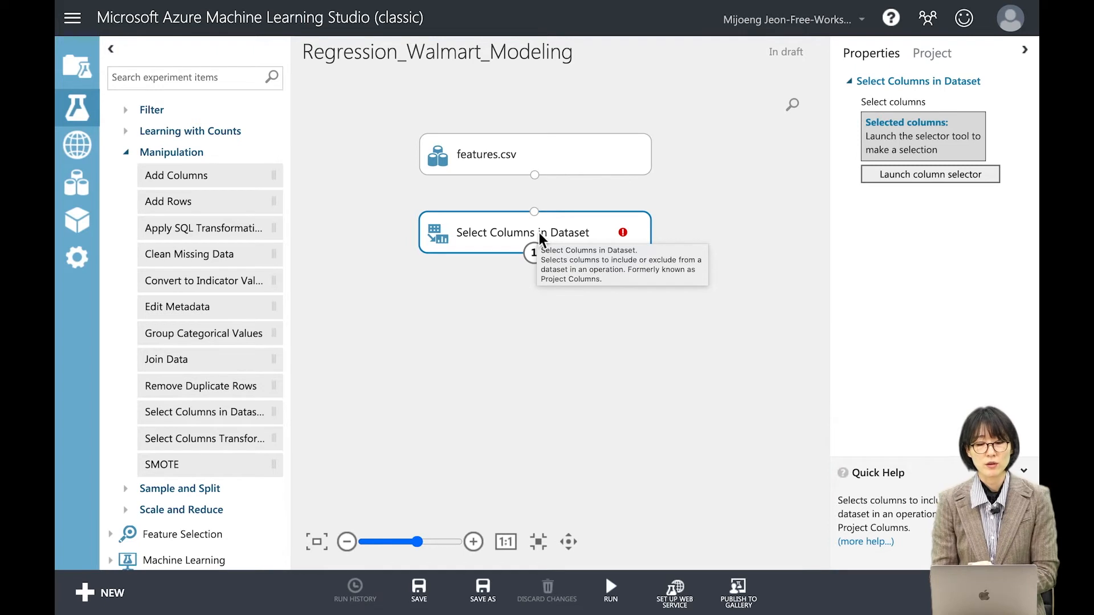
left_click_drag(540, 236, 544, 256)
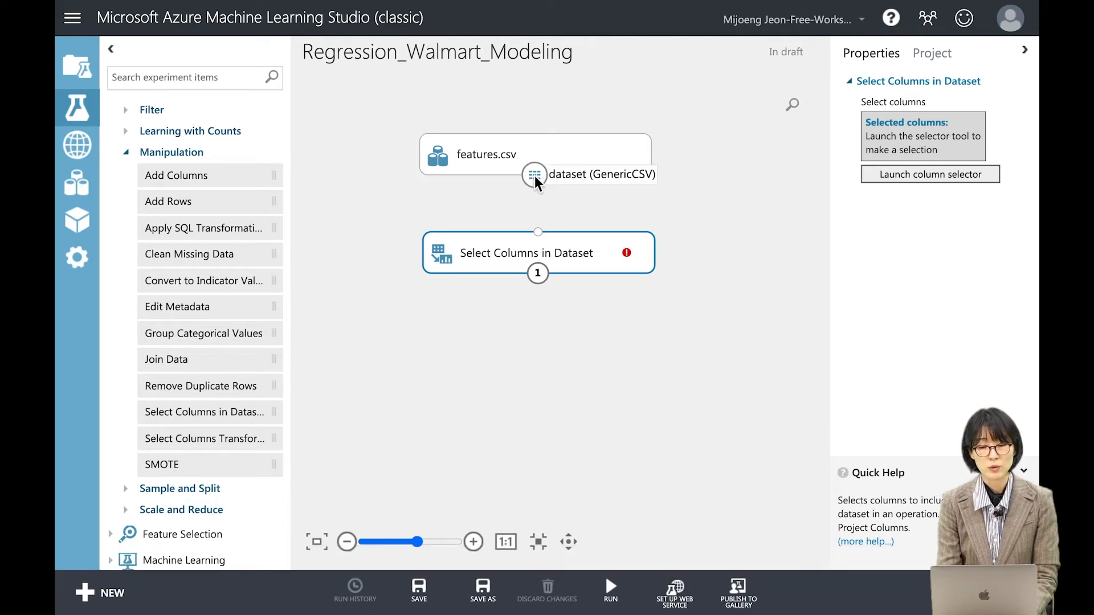
left_click_drag(535, 182, 541, 237)
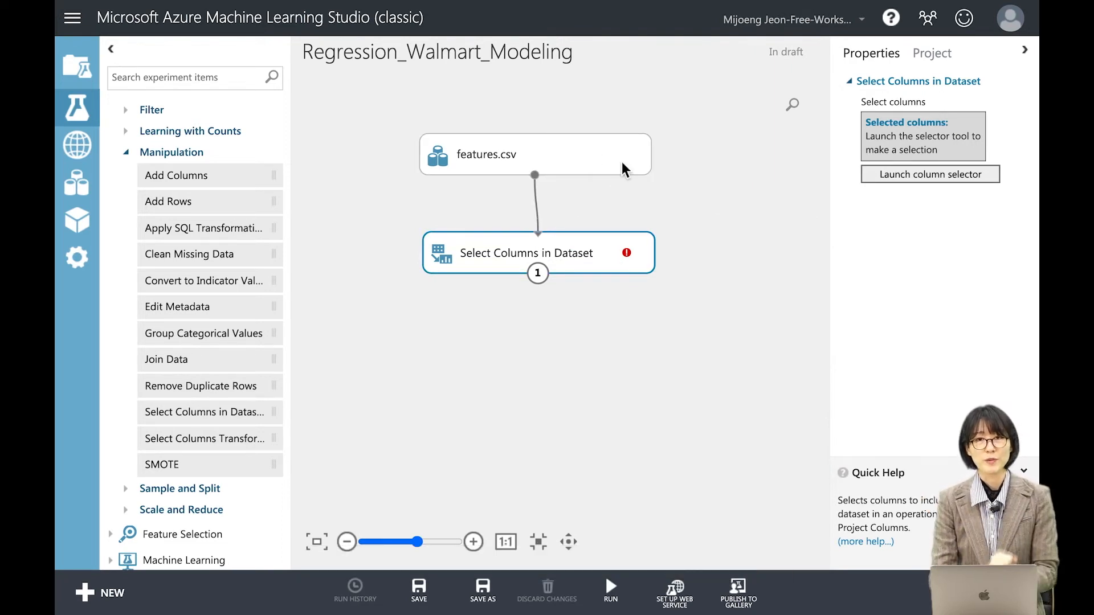
mouse_move(581, 264)
left_mouse_down()
mouse_move(488, 272)
mouse_move(532, 280)
mouse_move(661, 265)
mouse_move(663, 275)
mouse_move(627, 288)
mouse_move(491, 232)
mouse_move(643, 269)
mouse_move(576, 288)
mouse_move(520, 273)
mouse_move(613, 281)
mouse_move(626, 253)
mouse_move(567, 251)
mouse_move(578, 246)
left_mouse_up()
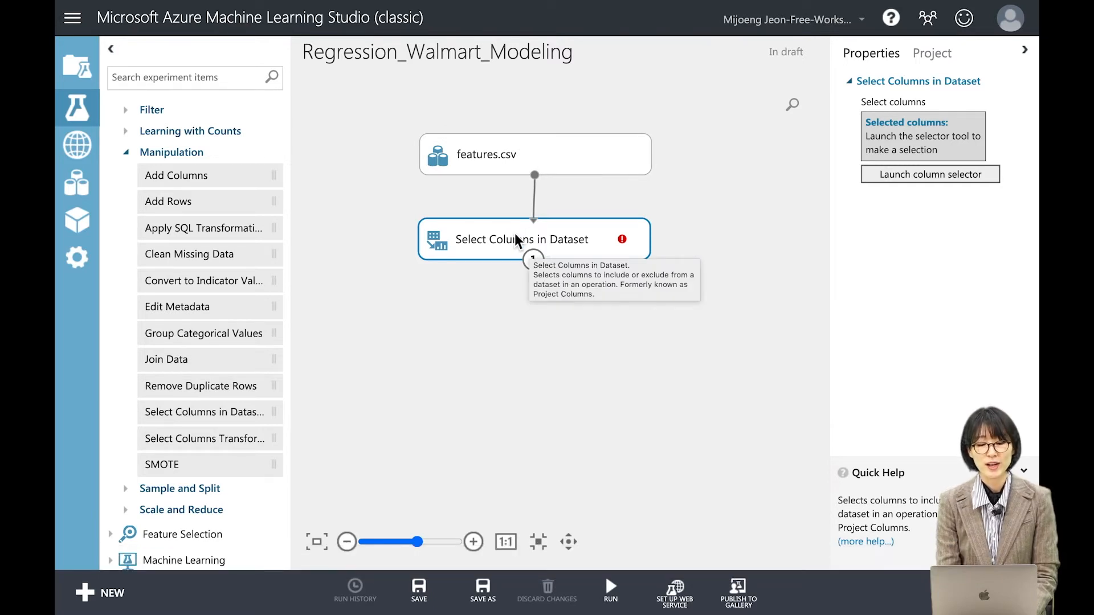
left_click_drag(575, 238, 578, 238)
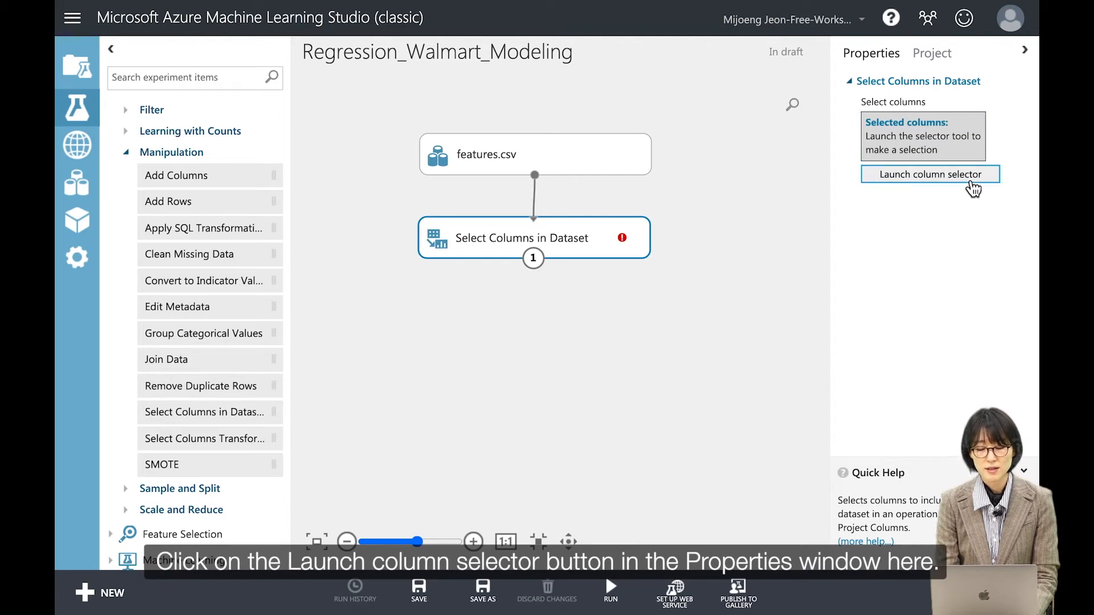
In the module's column selector, add Store, Date, Temperature, Fuel_Price, CPI and Unemployment to the selected columns.
left_click(971, 182)
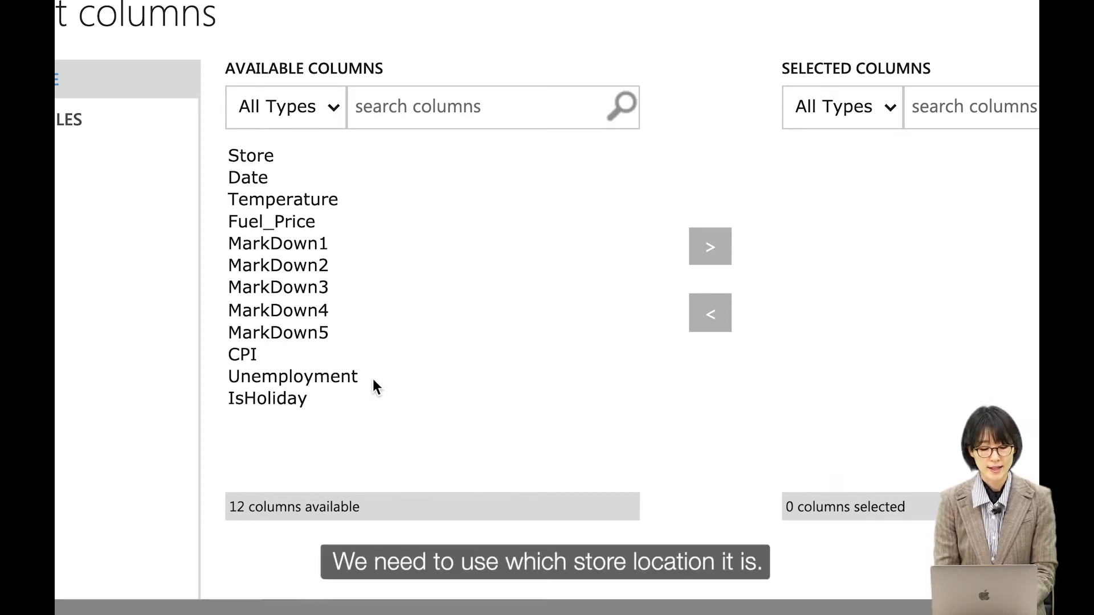
left_click(373, 378)
left_click(331, 155)
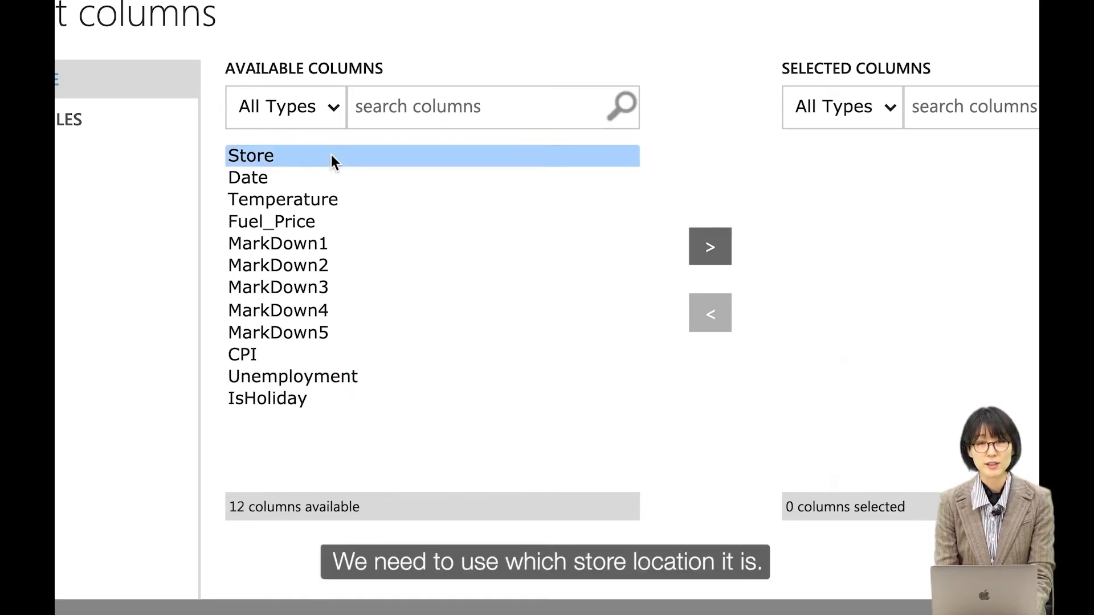
left_click(388, 181, "shift")
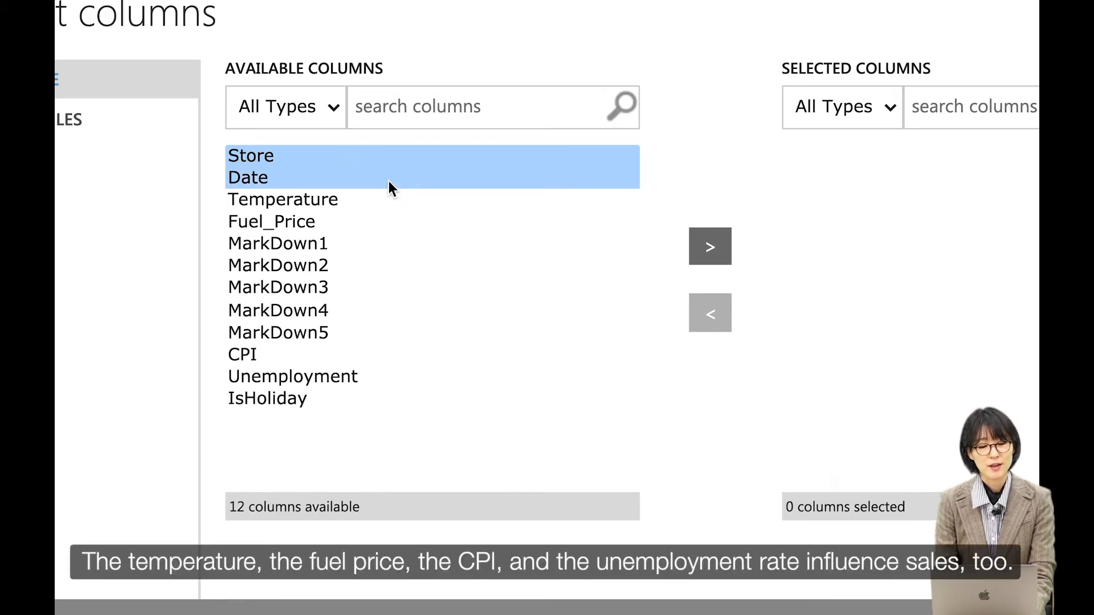
left_click(379, 203, "shift")
left_click(354, 227, "shift")
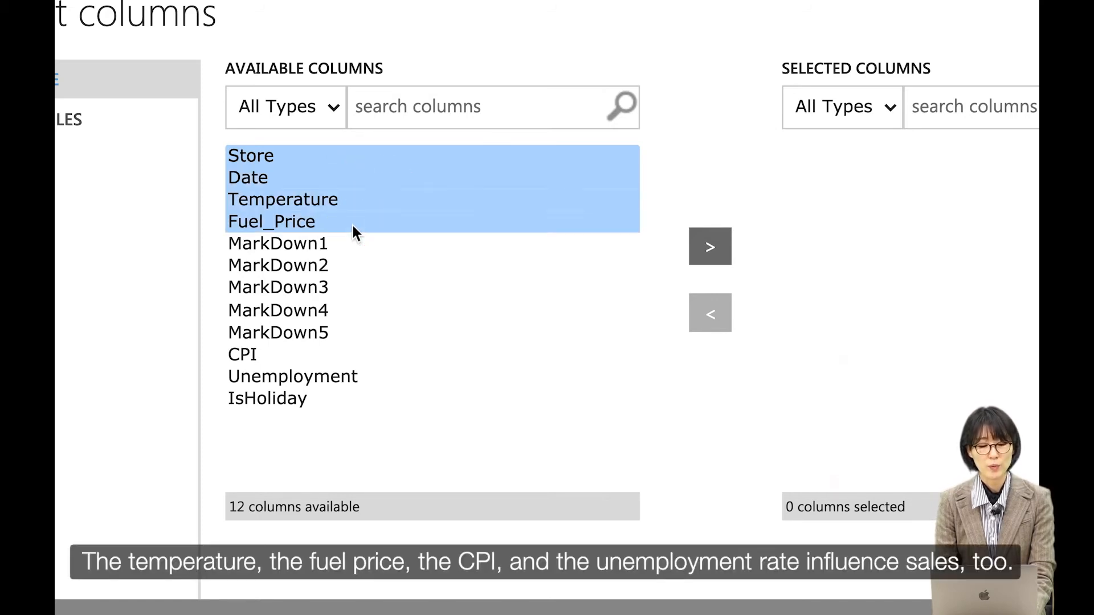
left_click(377, 356, "ctrl")
left_click(419, 381, "ctrl")
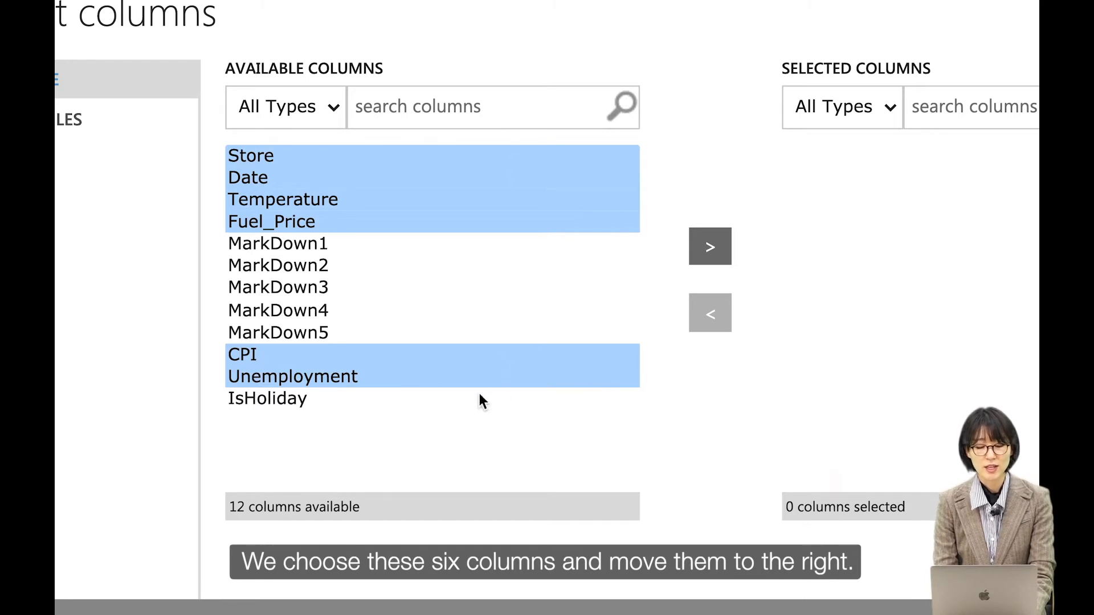
left_click(715, 262)
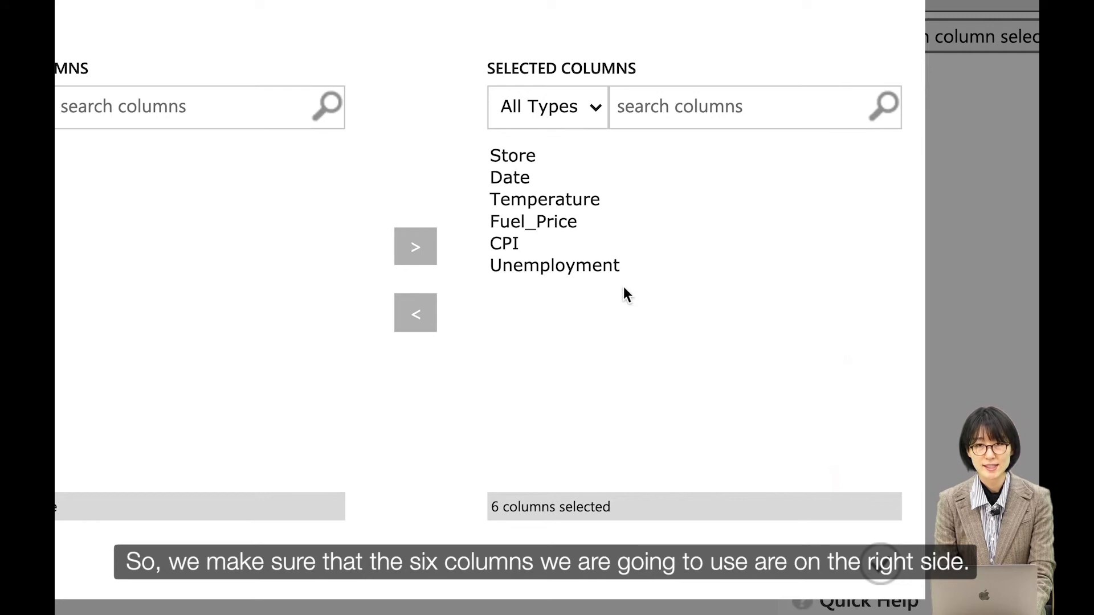
Check each of the six selected columns from Store to Unemployment and confirm the column selection.
left_click(563, 158)
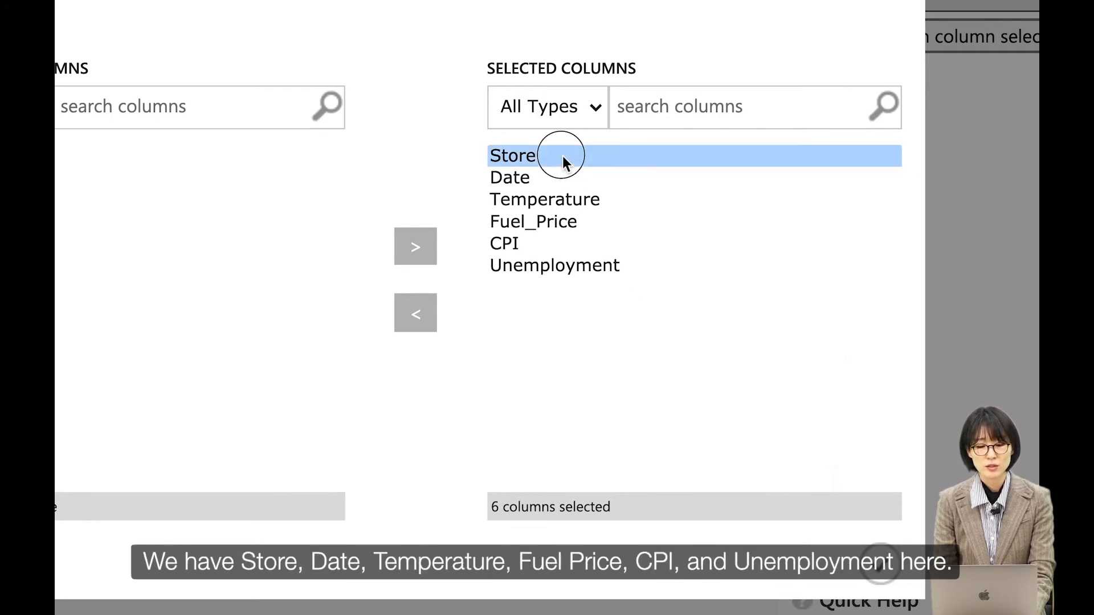
left_click(582, 179)
left_click(620, 204)
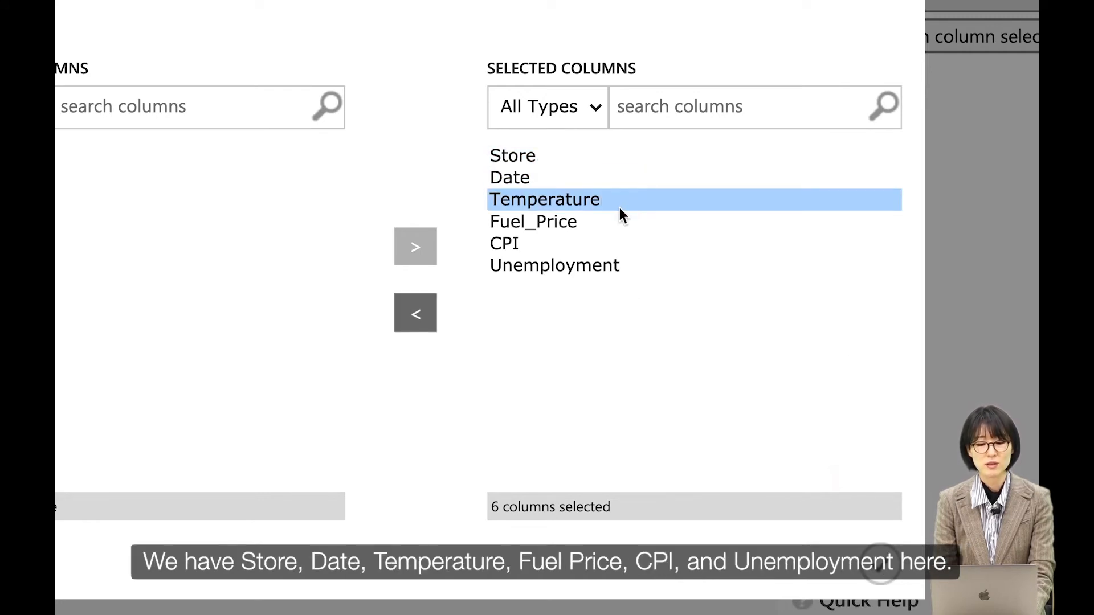
left_click(621, 227)
left_click(609, 253)
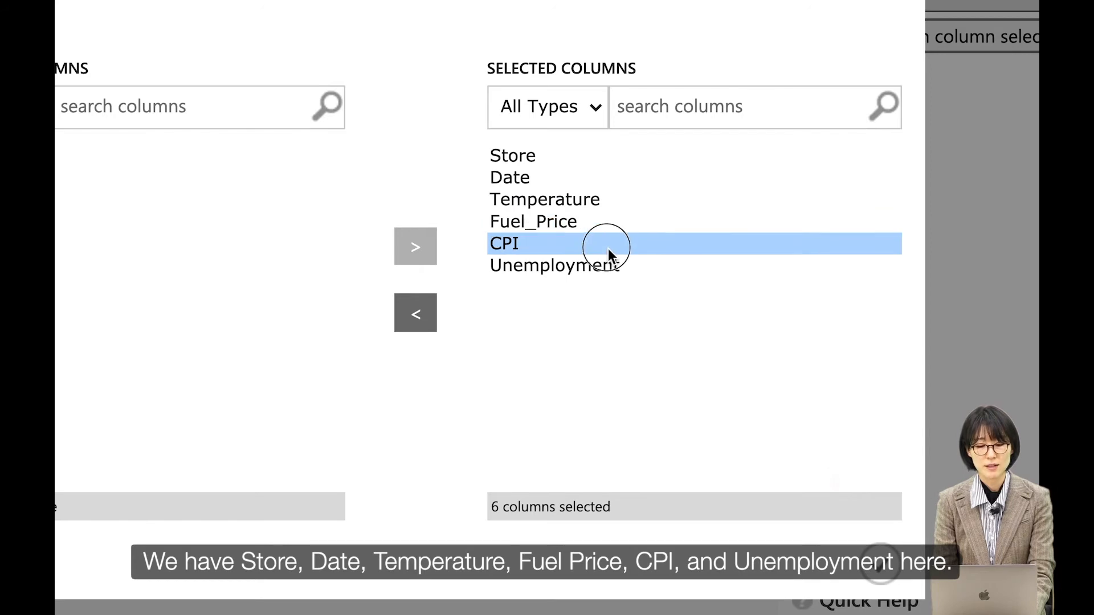
left_click(630, 272)
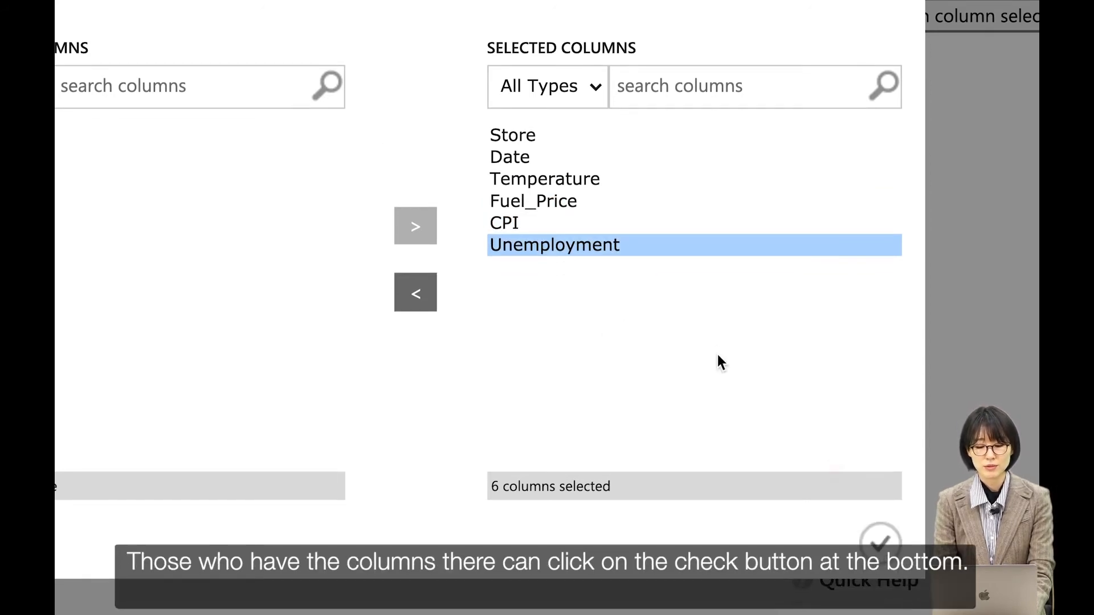
left_click(882, 552)
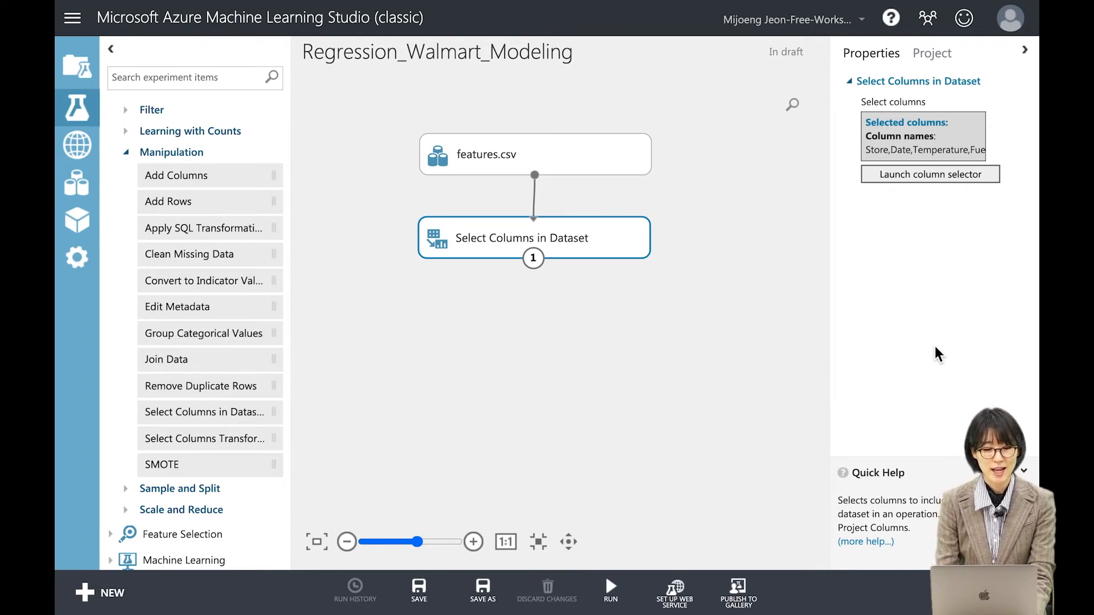
Add the saved train.csv dataset to the canvas beside features.csv.
scroll(171, 237, "up", 5)
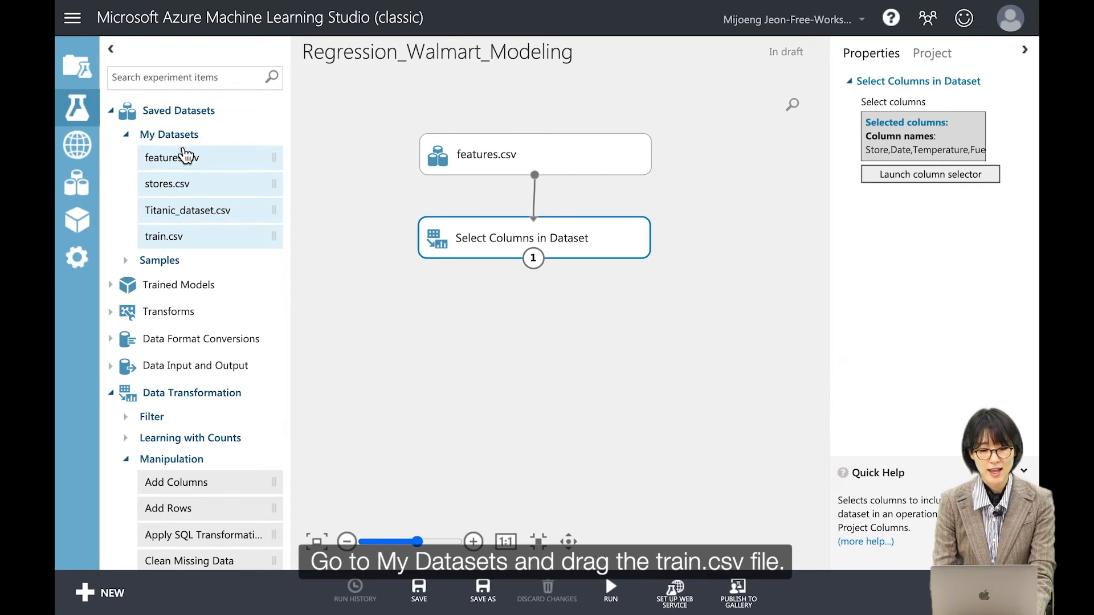
left_click_drag(187, 249, 782, 173)
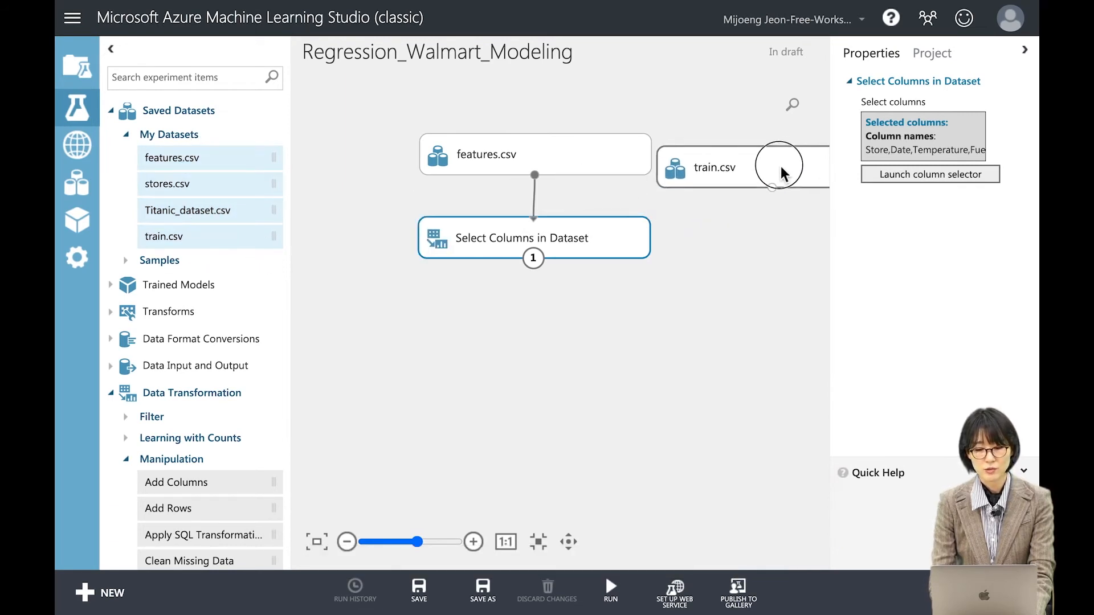
left_click(473, 542)
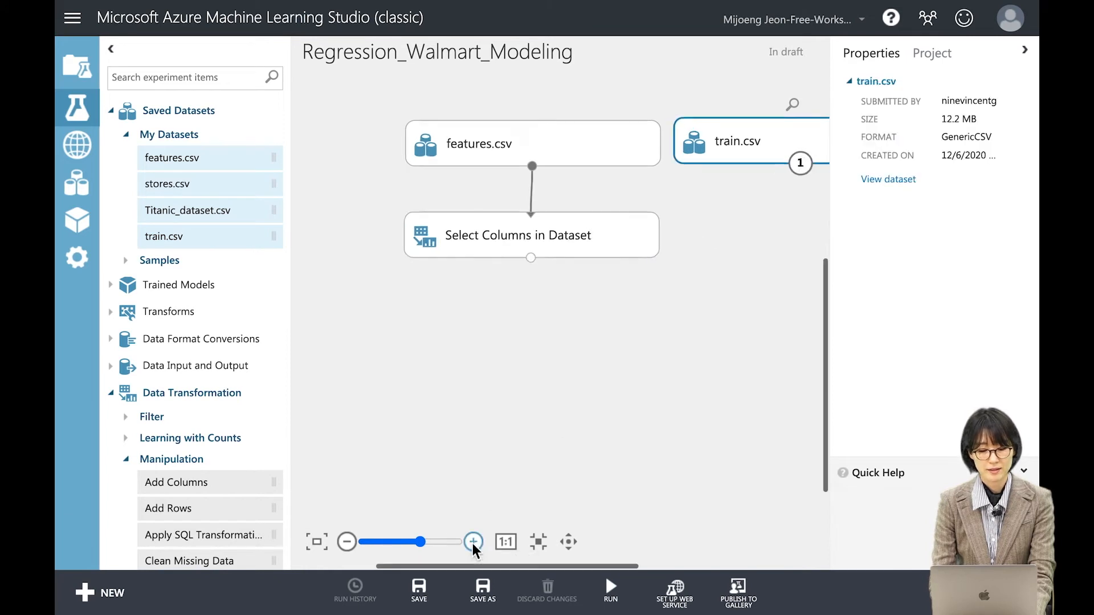
Add a Join Data module to the canvas below Select Columns in Dataset and train.csv.
left_click(568, 542)
left_click_drag(653, 383, 546, 380)
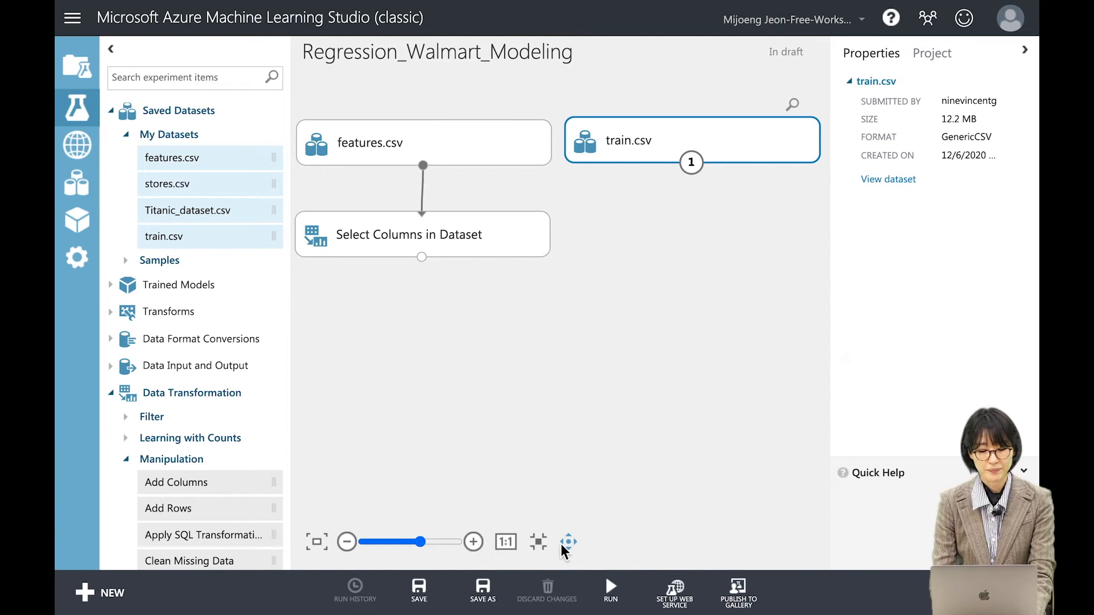
left_click(347, 542)
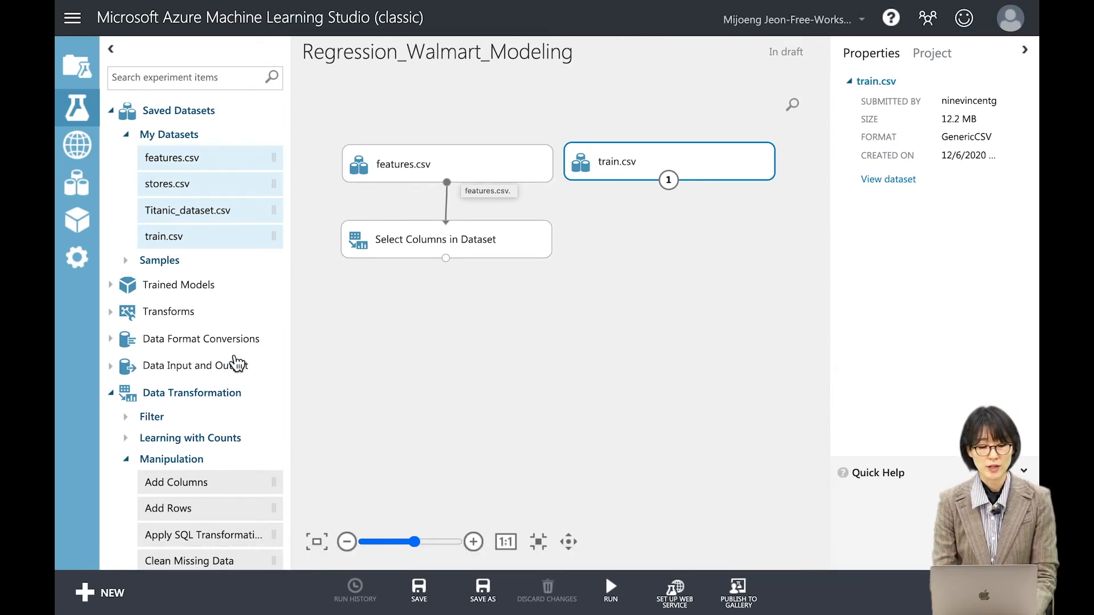
scroll(203, 399, "down", 5)
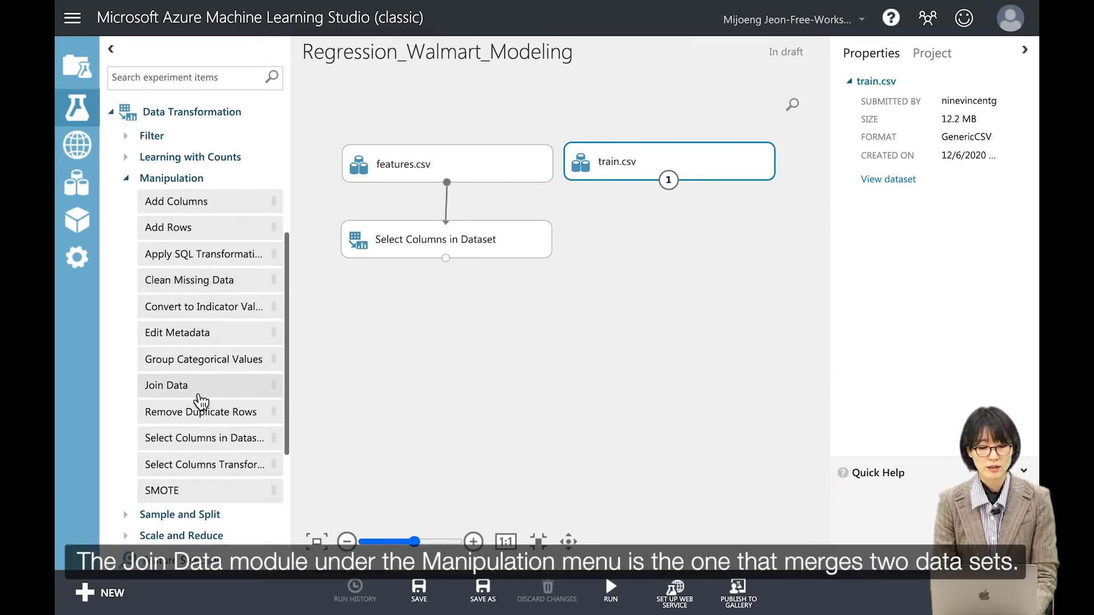
scroll(200, 402, "down", 3)
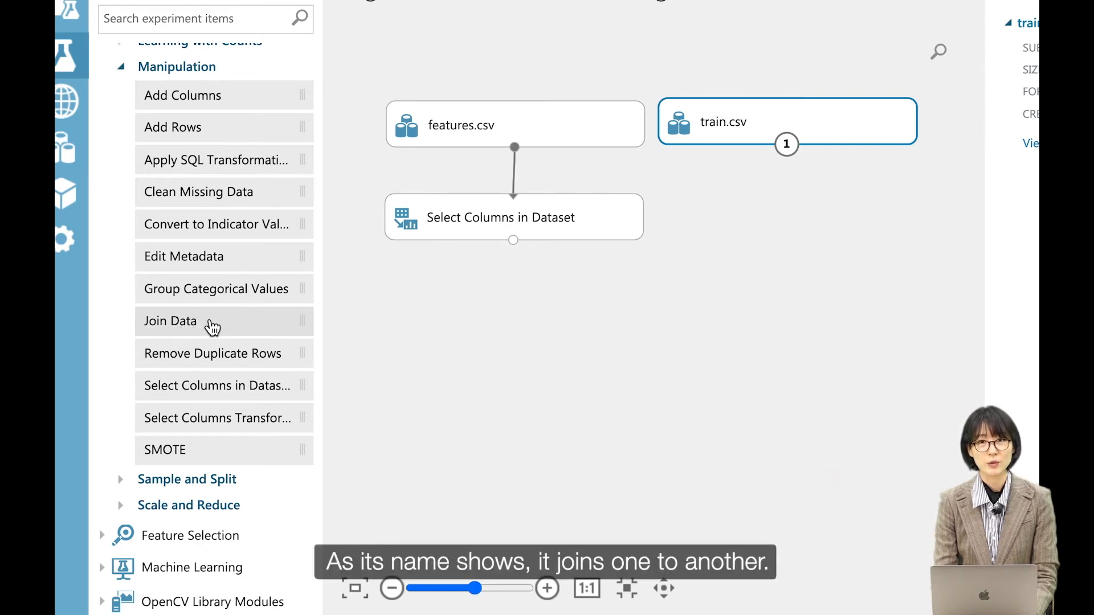
left_click_drag(230, 326, 675, 326)
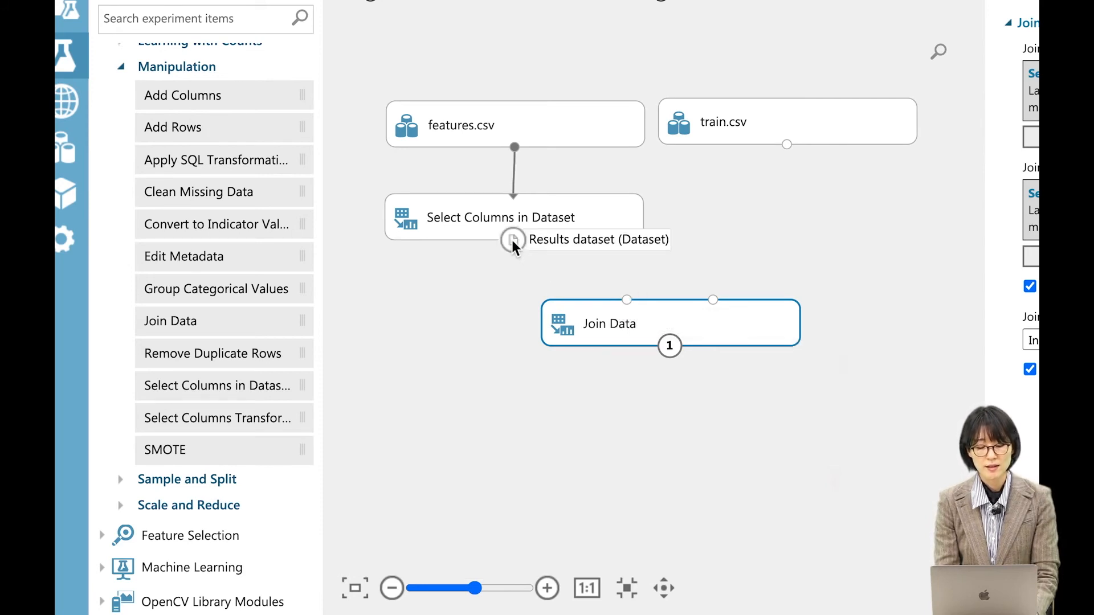
Connect the Select Columns in Dataset output to Join Data's left input and train.csv to its right input.
left_click_drag(512, 241, 629, 301)
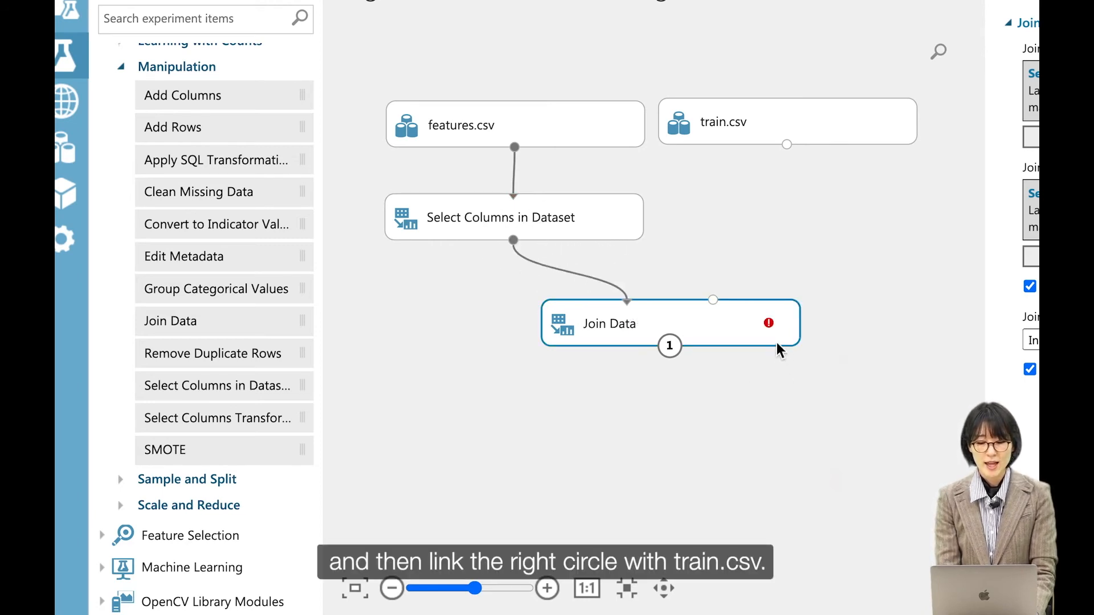
left_click_drag(778, 344, 794, 354)
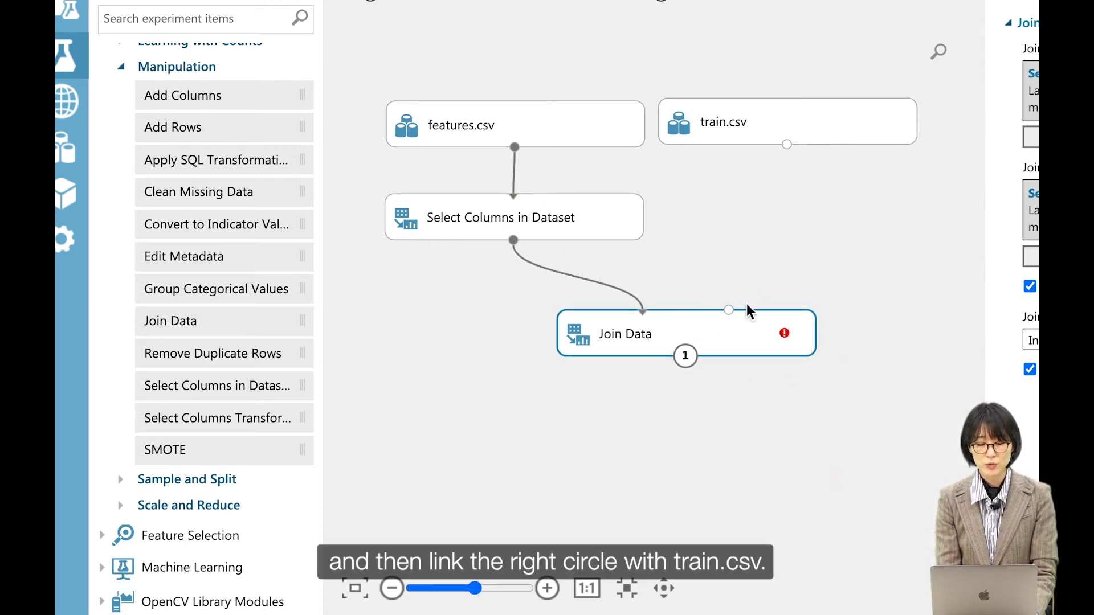
left_click_drag(787, 145, 733, 313)
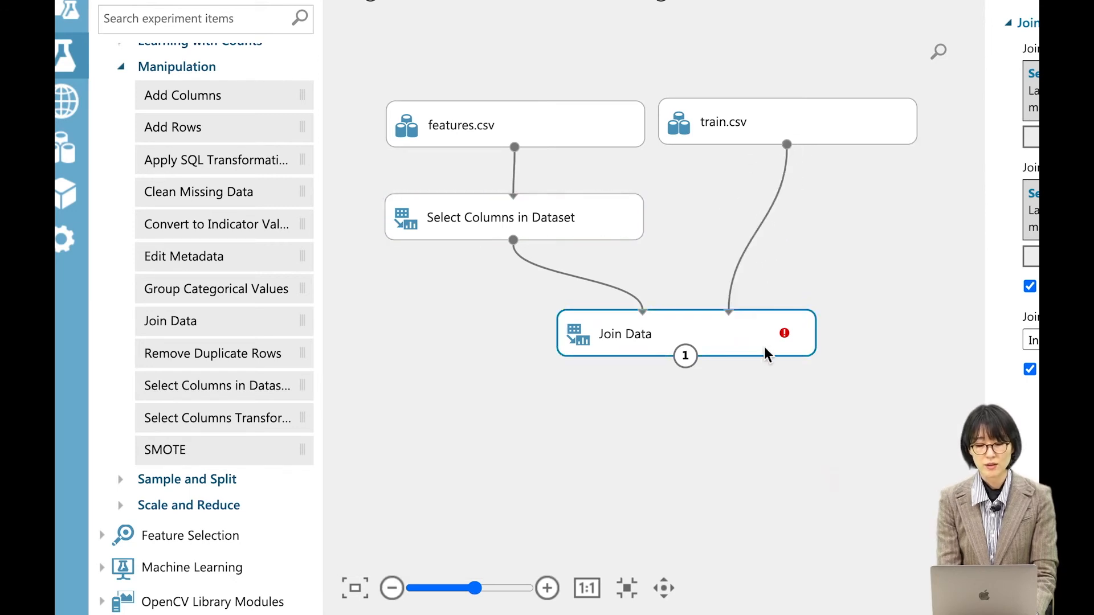
left_click(764, 352)
left_click_drag(764, 354, 764, 356)
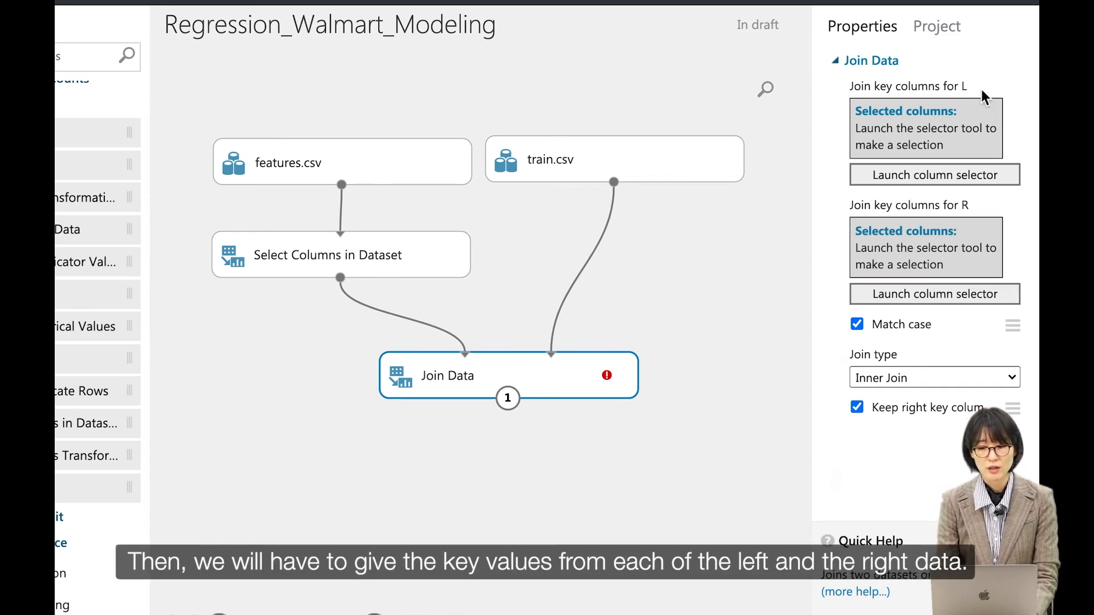
Set Join Data's key columns for L to Store and Date, including them by column name.
double_click(964, 86)
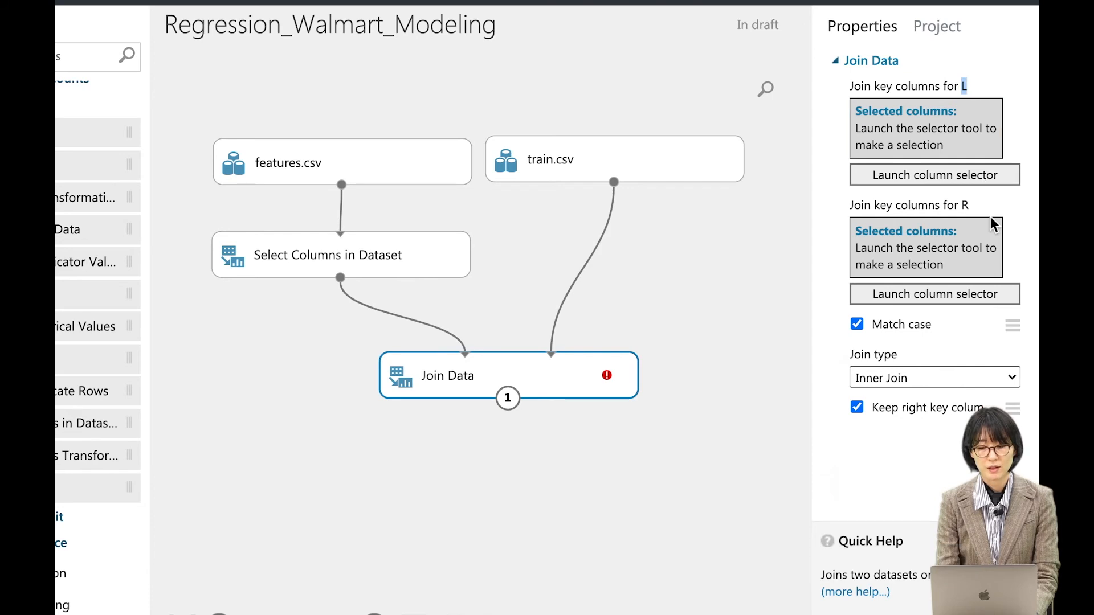
double_click(963, 205)
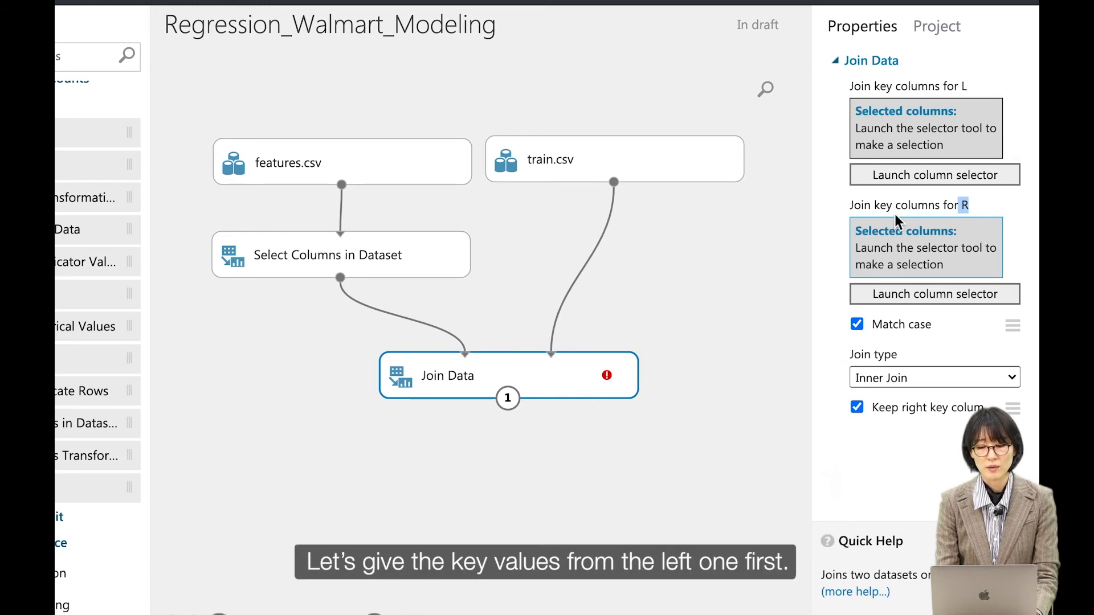
left_click(911, 181)
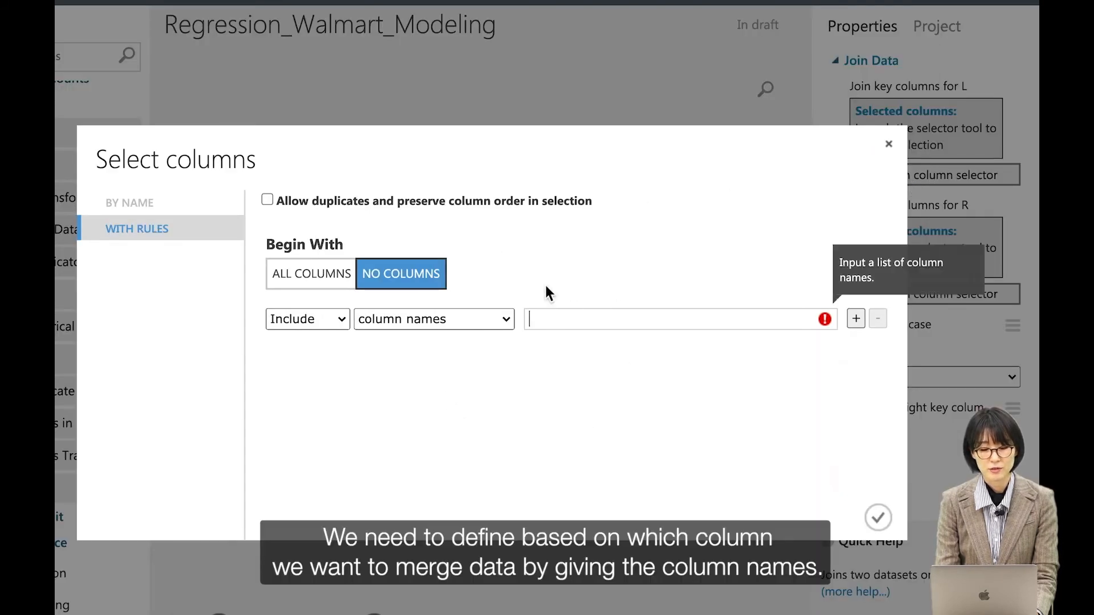
left_click(592, 326)
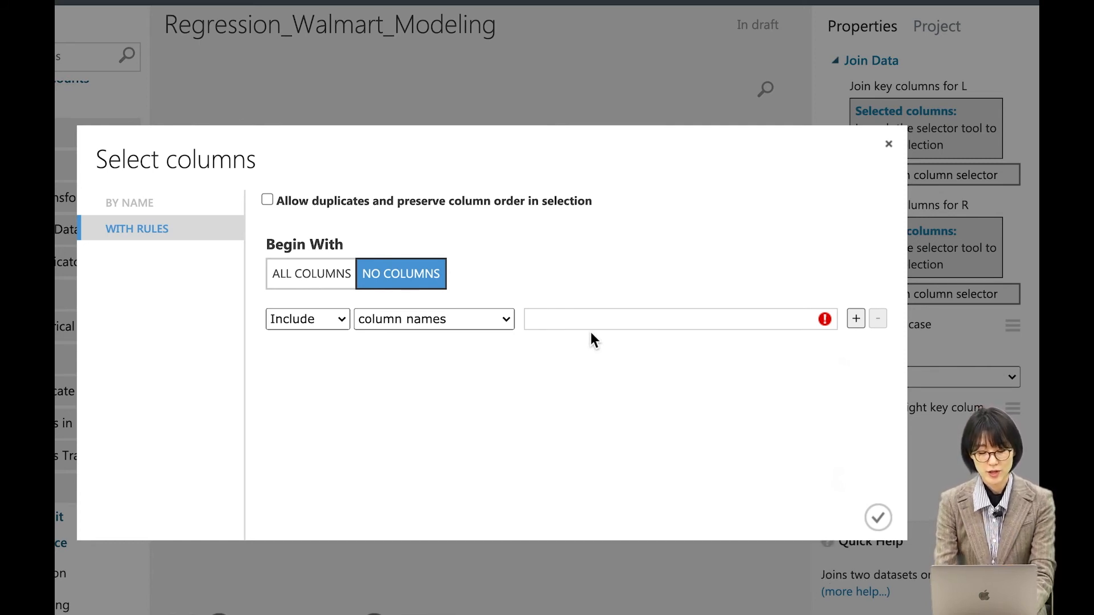
type("st")
key("Down")
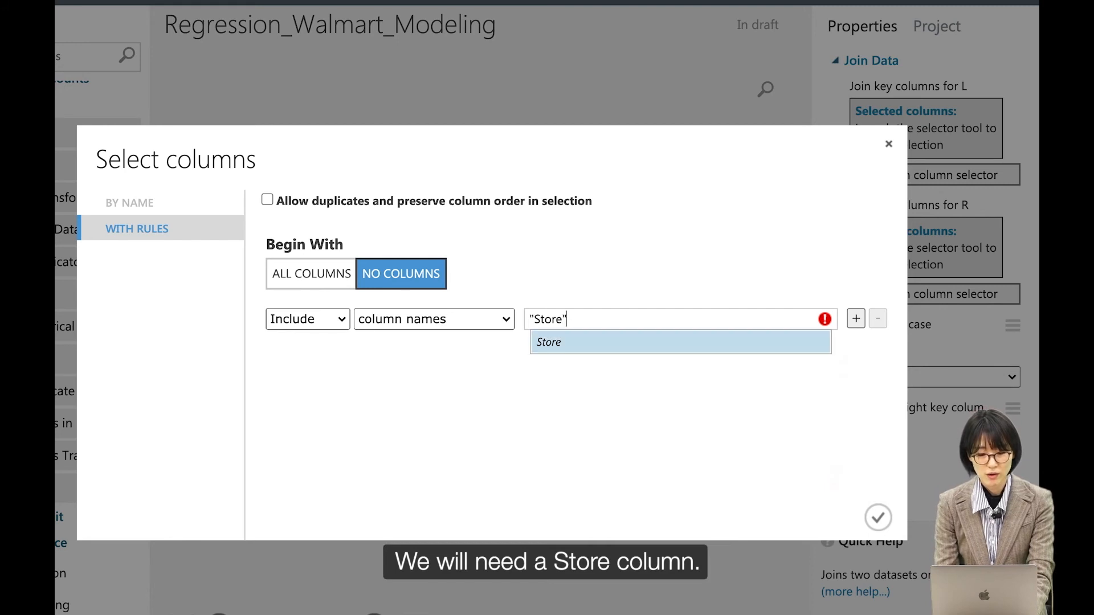
key("Return")
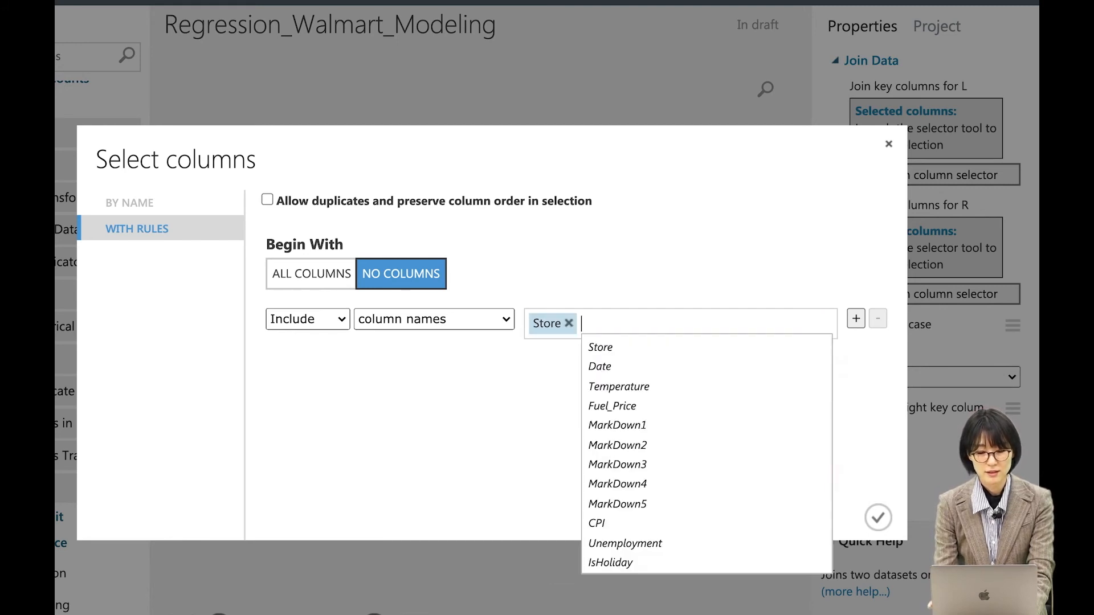
left_click(610, 374)
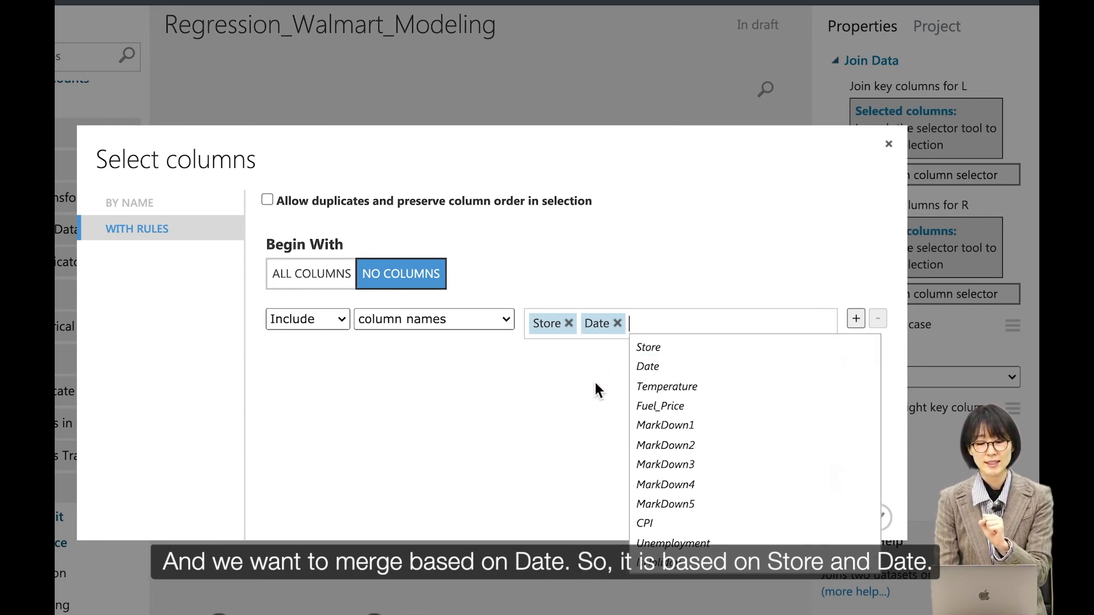
left_click(595, 382)
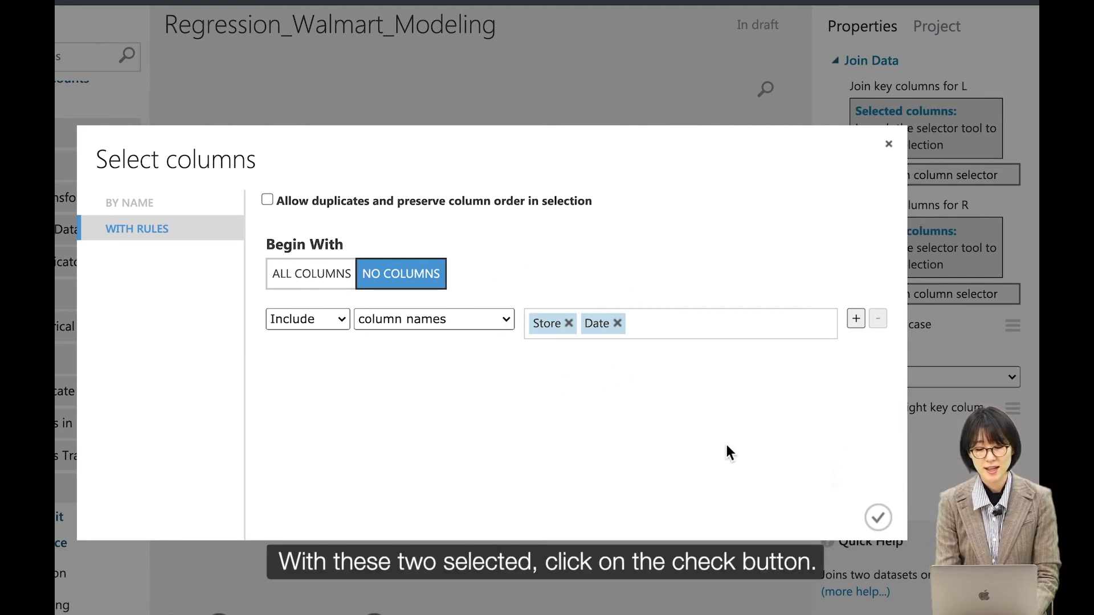
left_click(883, 522)
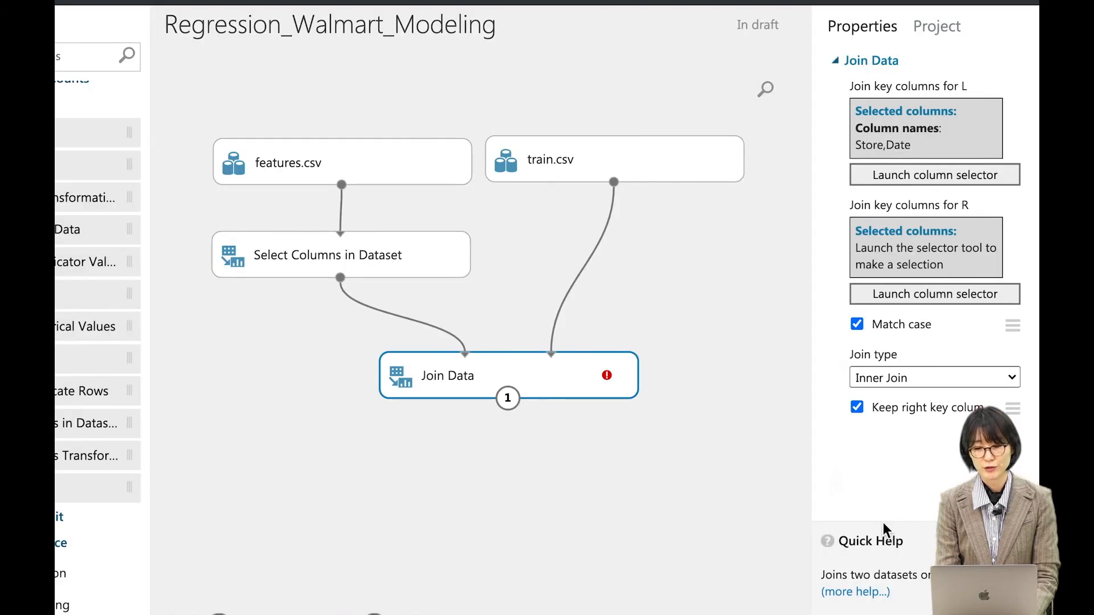
Set Join Data's key columns for R to Store and Date, and check them against the L key columns.
left_click_drag(971, 205, 961, 207)
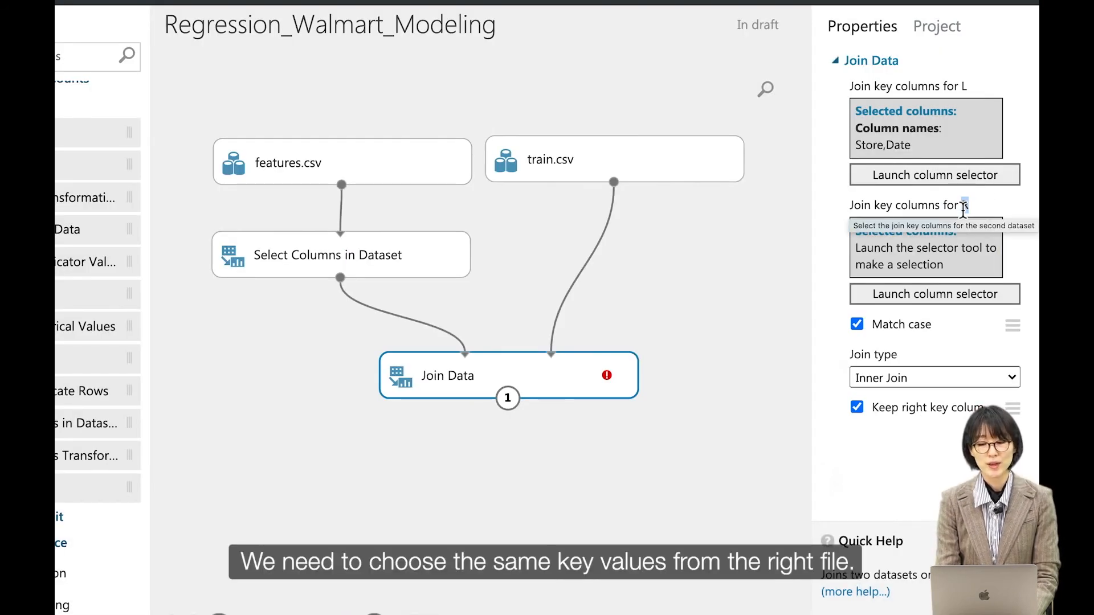
left_click(987, 205)
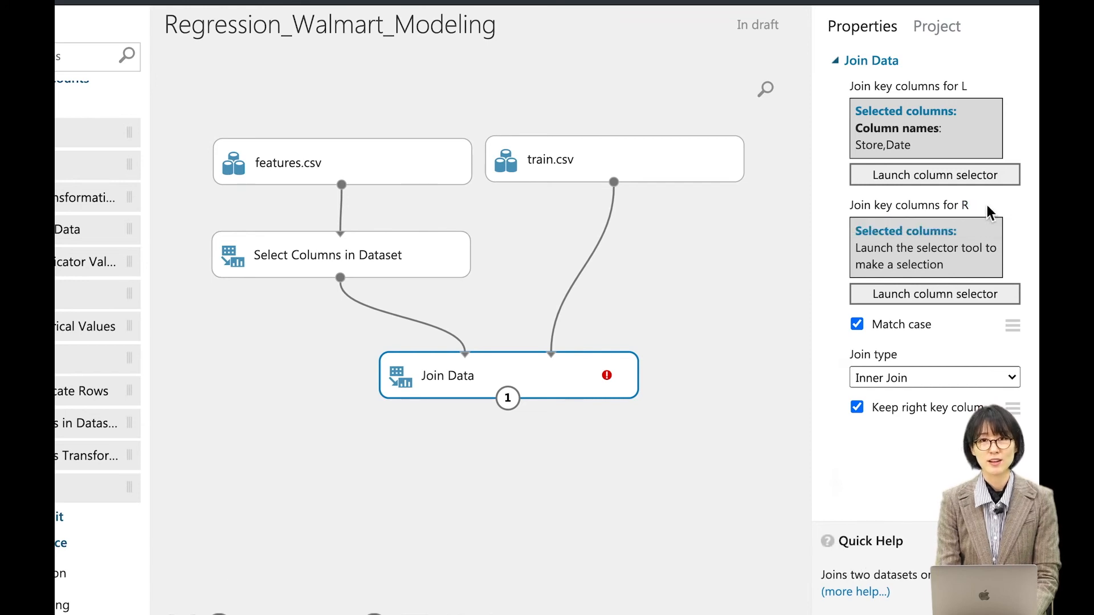
left_click(913, 301)
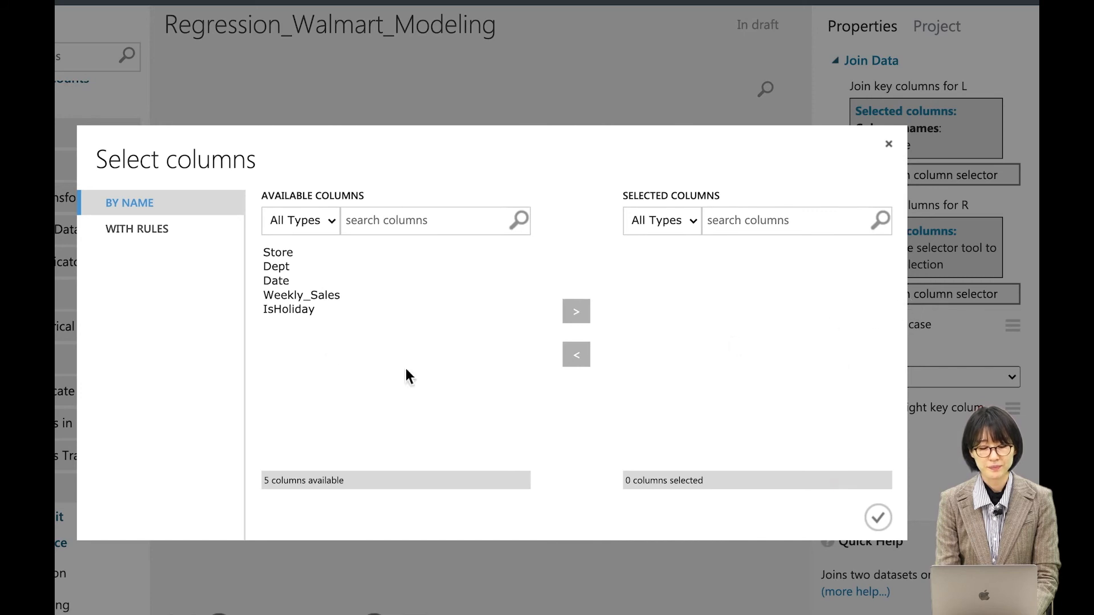
left_click(308, 255)
left_click(288, 281)
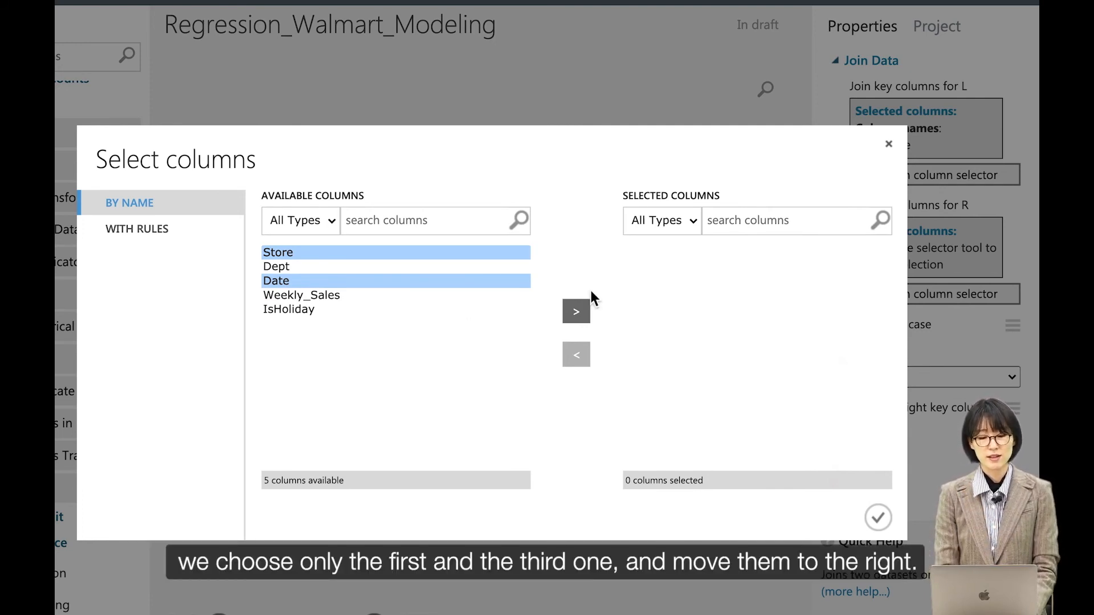
left_click(587, 313)
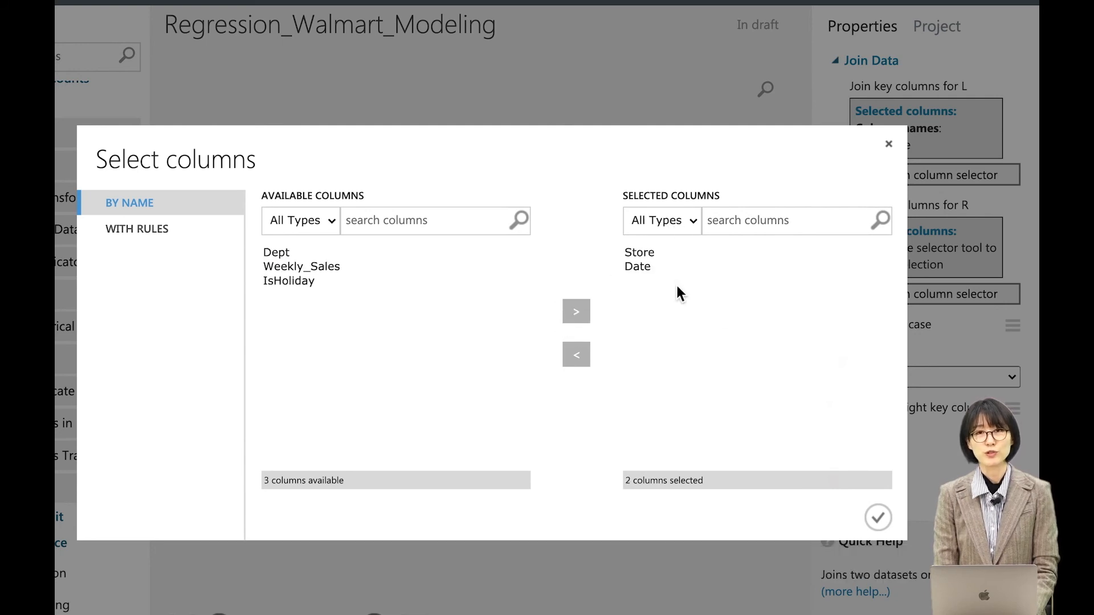
left_click(878, 518)
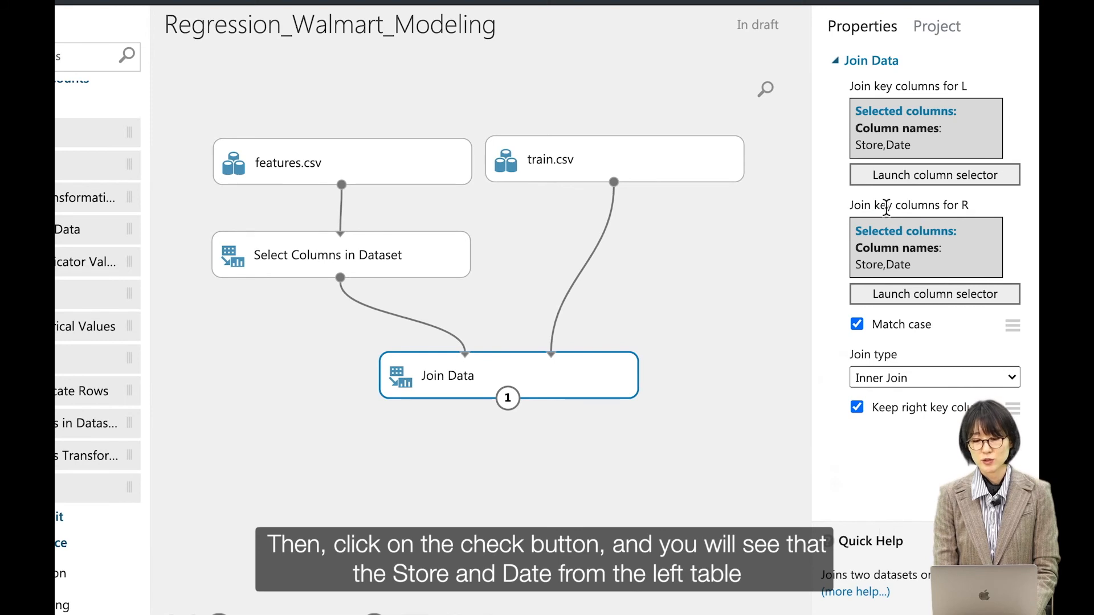
left_click_drag(857, 148, 914, 153)
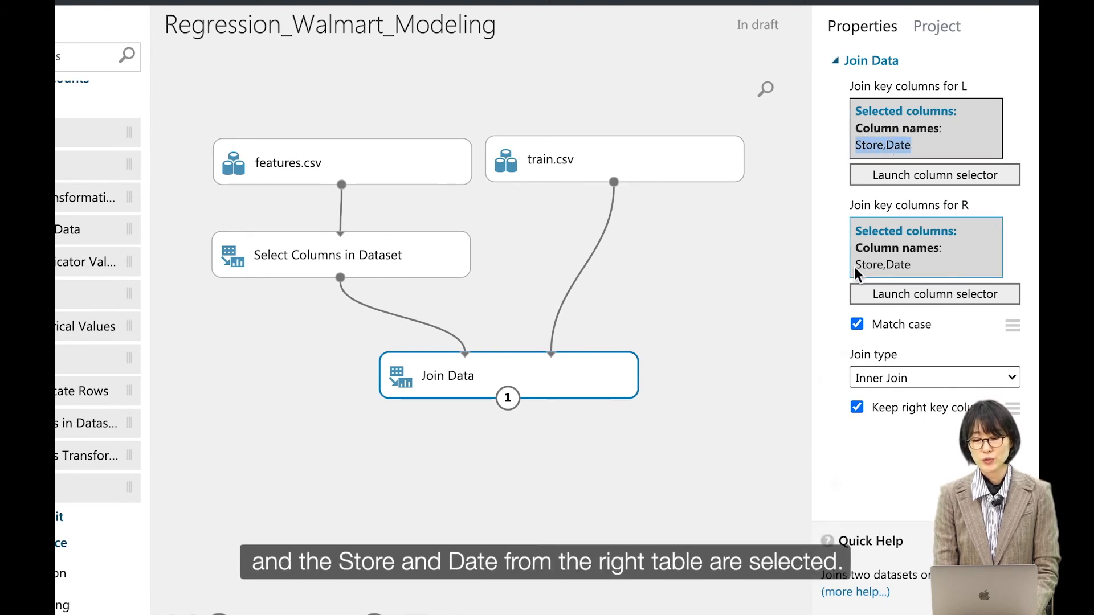
left_click_drag(855, 268, 930, 265)
left_click(930, 266)
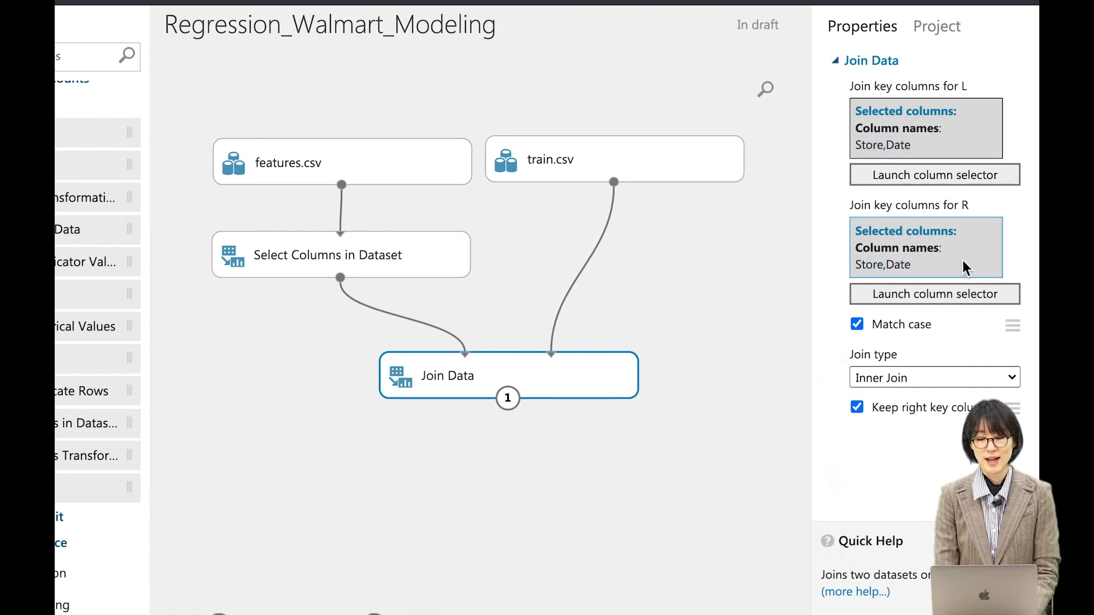